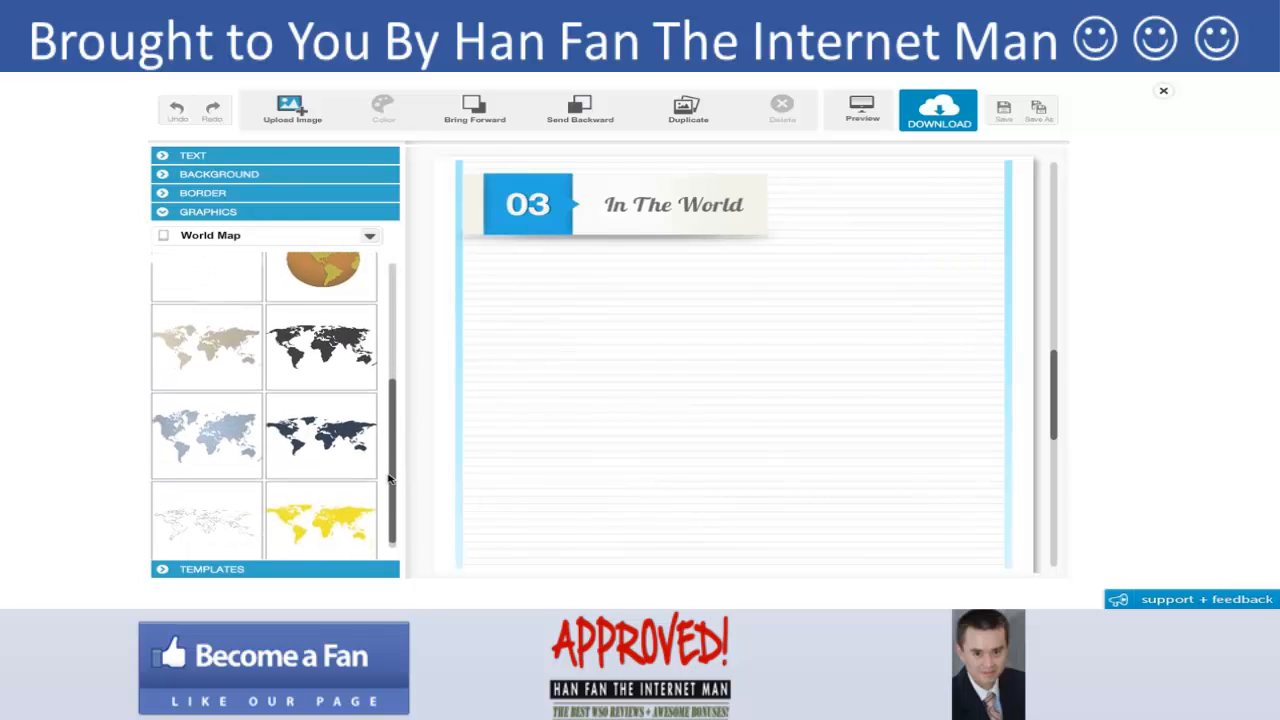
# - Add the light-blue world map graphic and move it below the "In The World" header
pyautogui.click(198, 427)
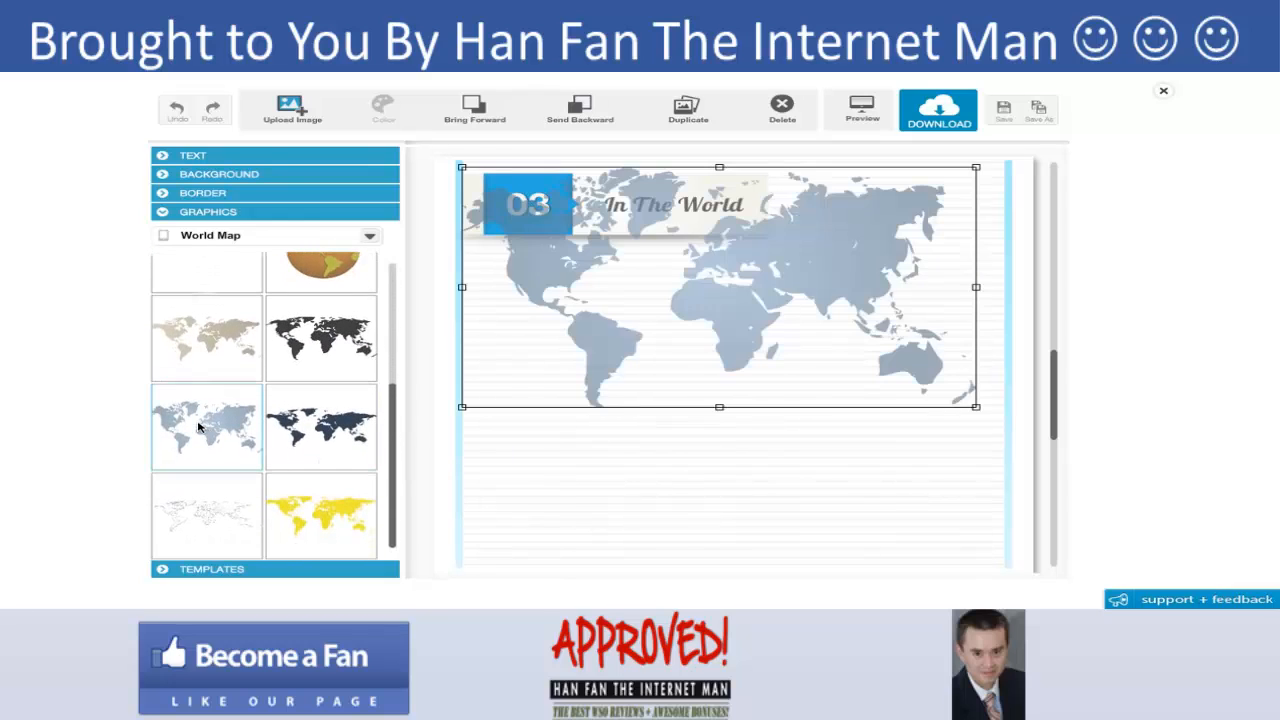
pyautogui.moveTo(592, 285); pyautogui.dragTo(601, 363)
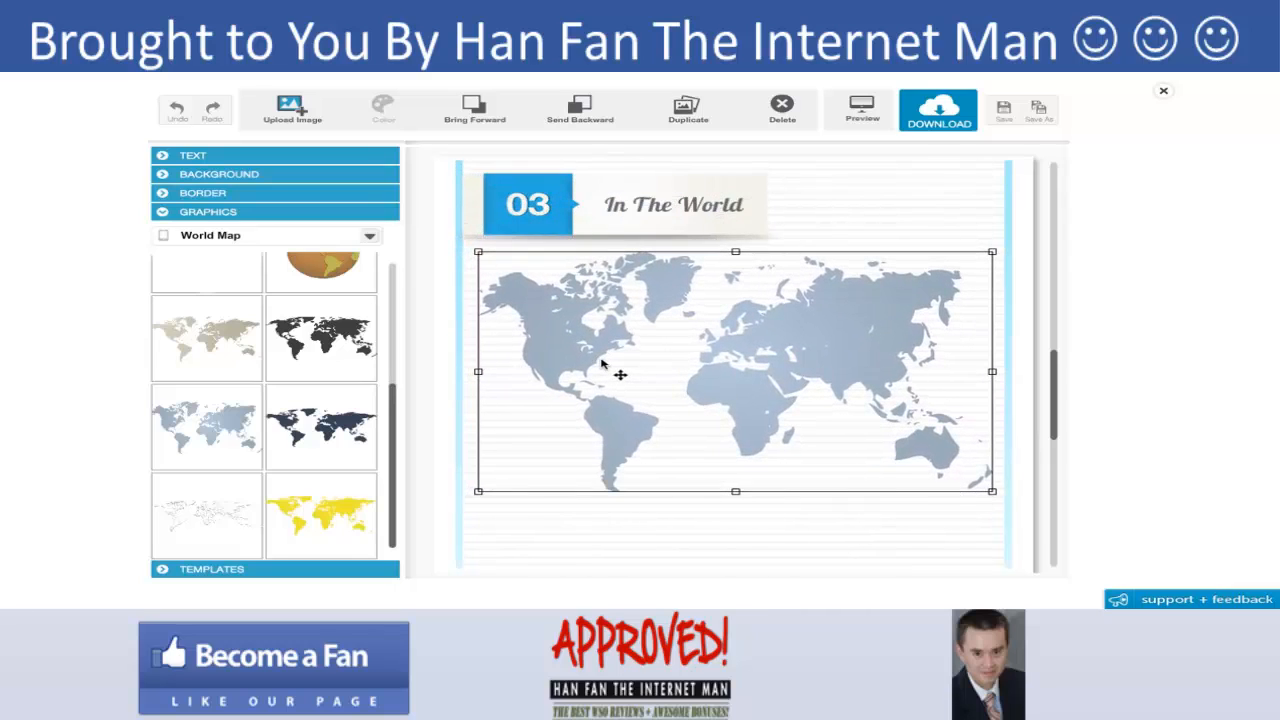
# - Switch the graphics category to Indicators and place the red indicator line over North America
pyautogui.click(370, 237)
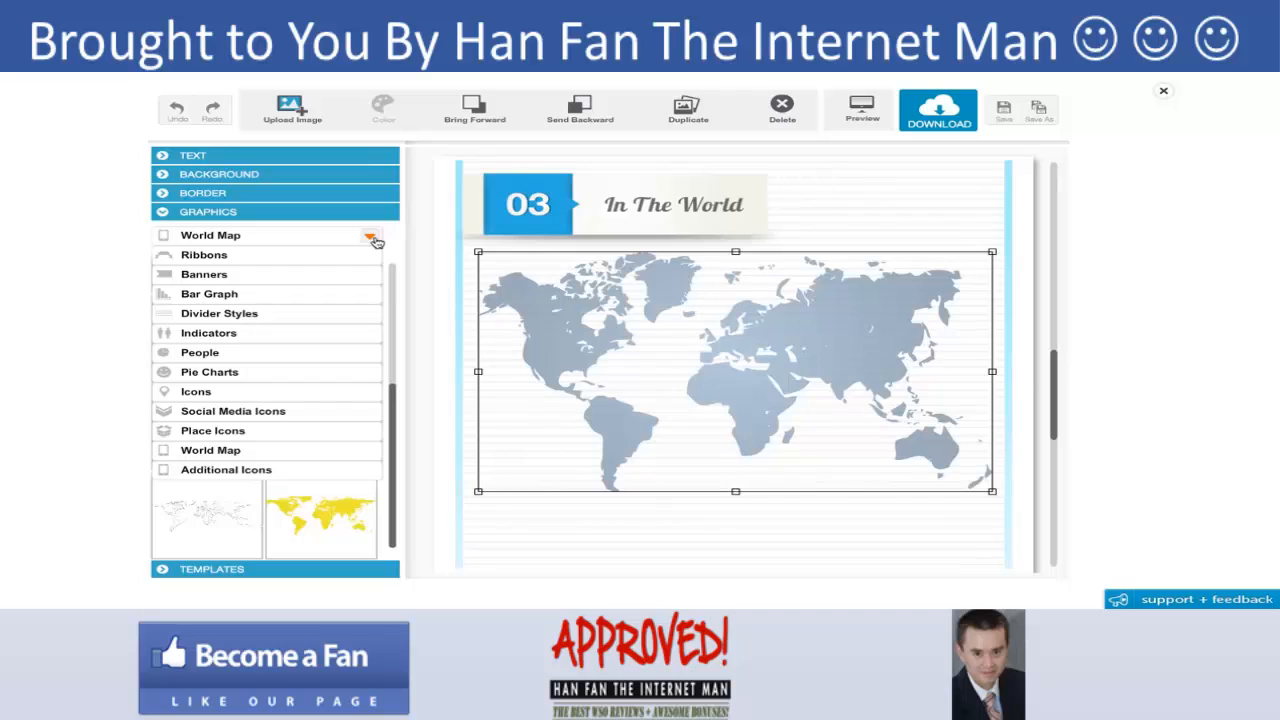
pyautogui.click(252, 333)
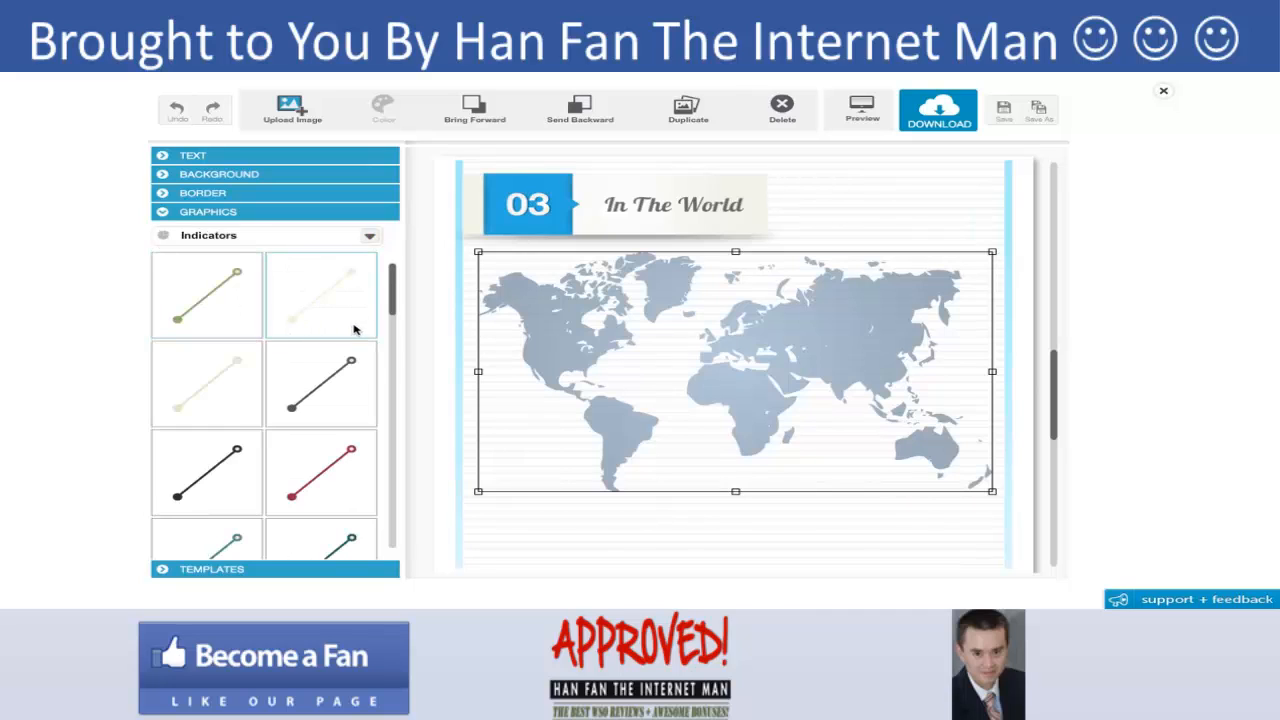
pyautogui.moveTo(393, 307); pyautogui.dragTo(393, 328)
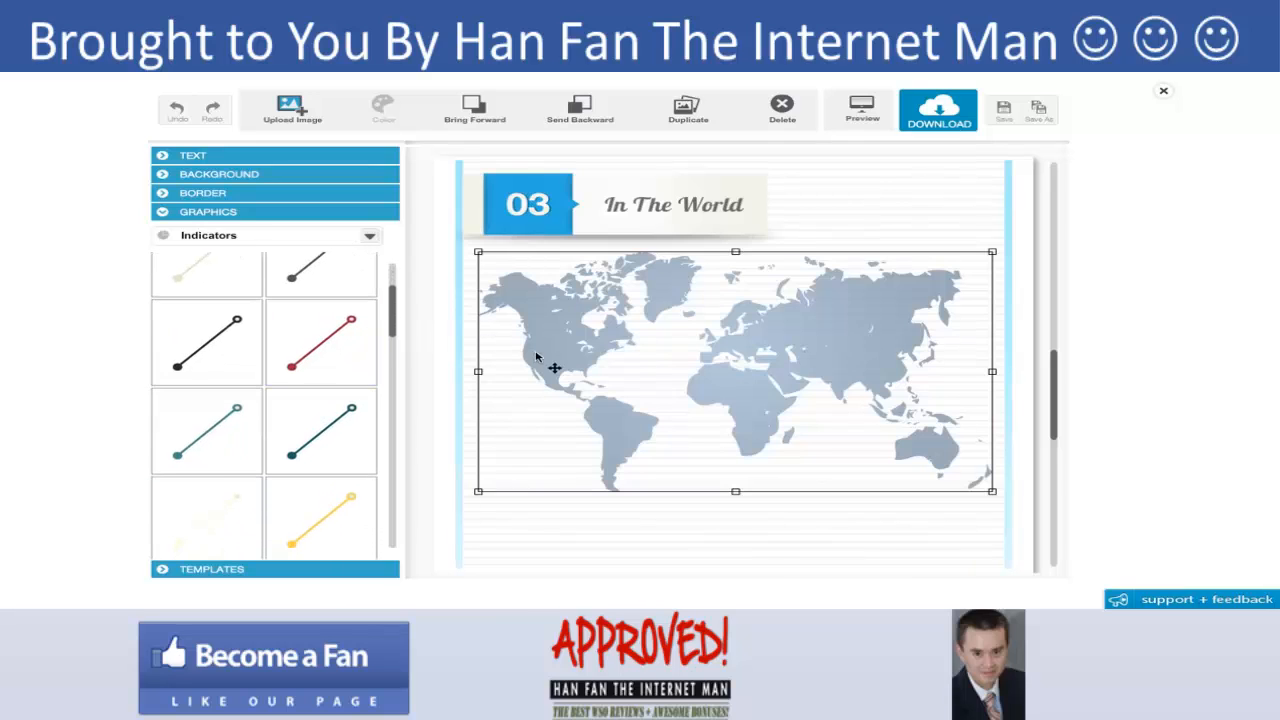
pyautogui.moveTo(533, 357); pyautogui.dragTo(536, 370)
pyautogui.click(338, 362)
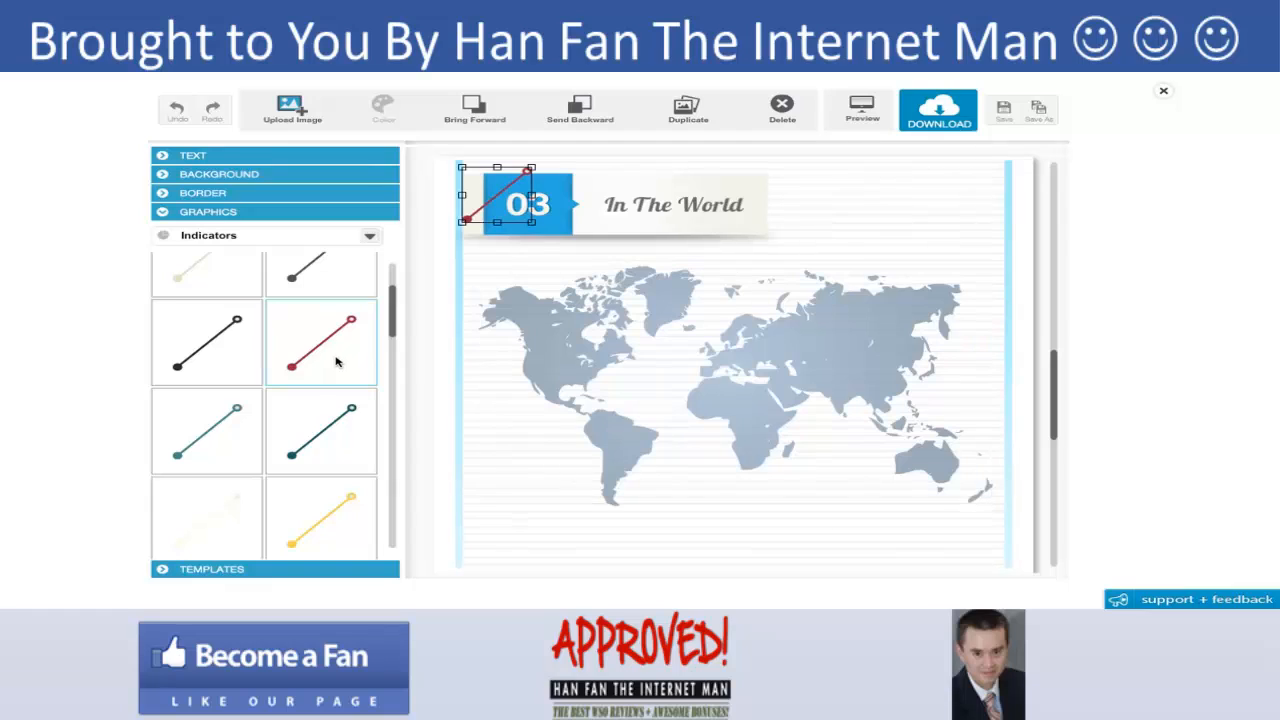
pyautogui.moveTo(480, 216); pyautogui.dragTo(586, 370)
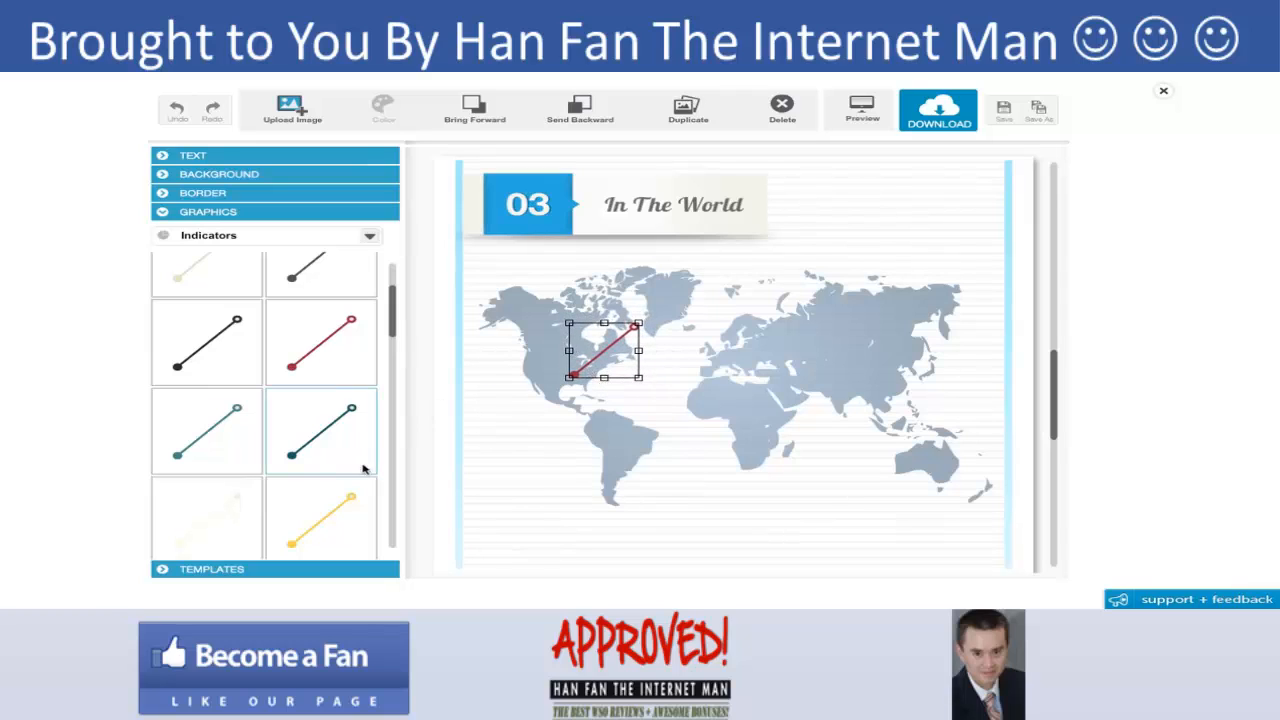
# - Add the yellow indicator line and place it over Asia on the map
pyautogui.click(348, 503)
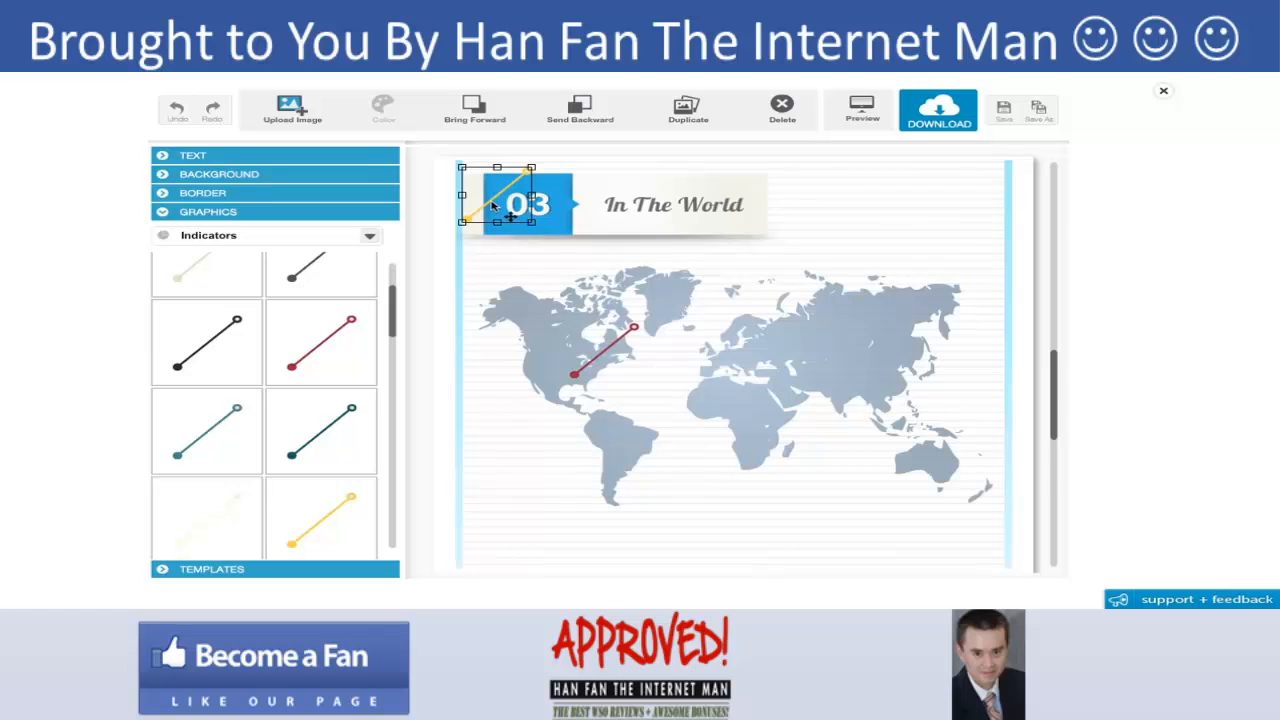
pyautogui.moveTo(490, 218); pyautogui.dragTo(849, 356)
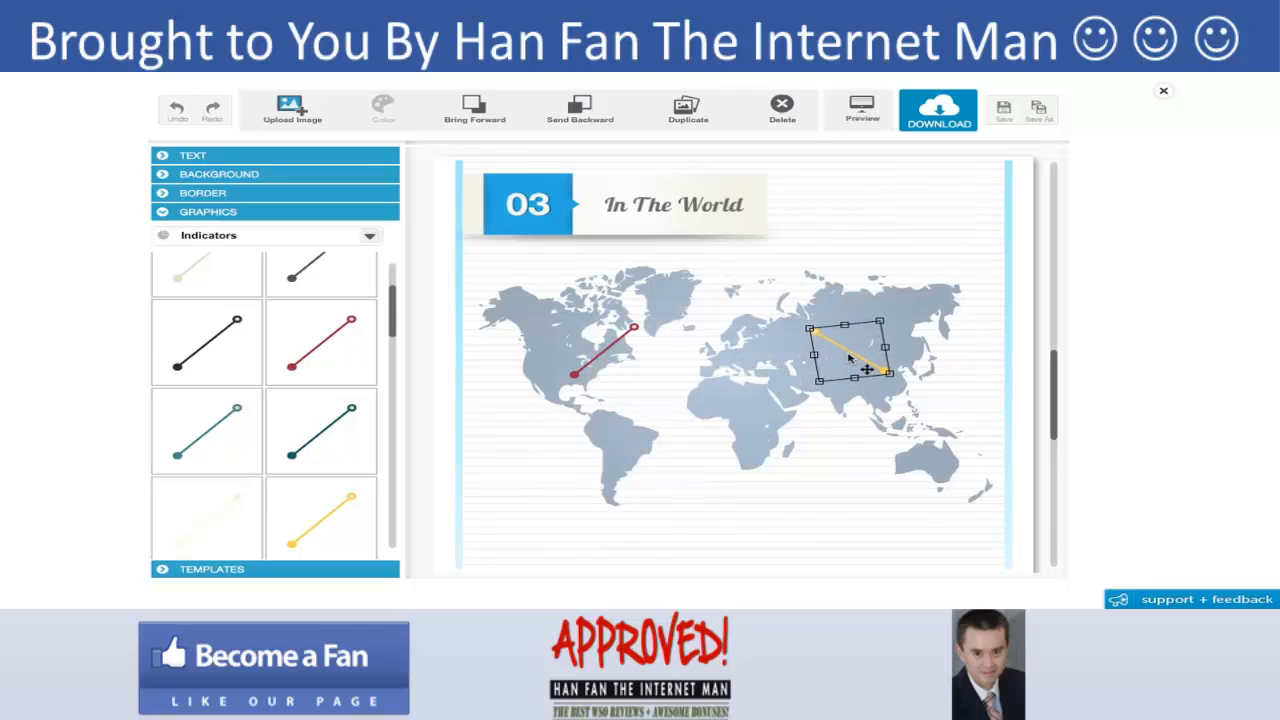
# - Add a smaller-headline text onto the map and change its text to "60 Million Dogs In The US"
pyautogui.click(200, 154)
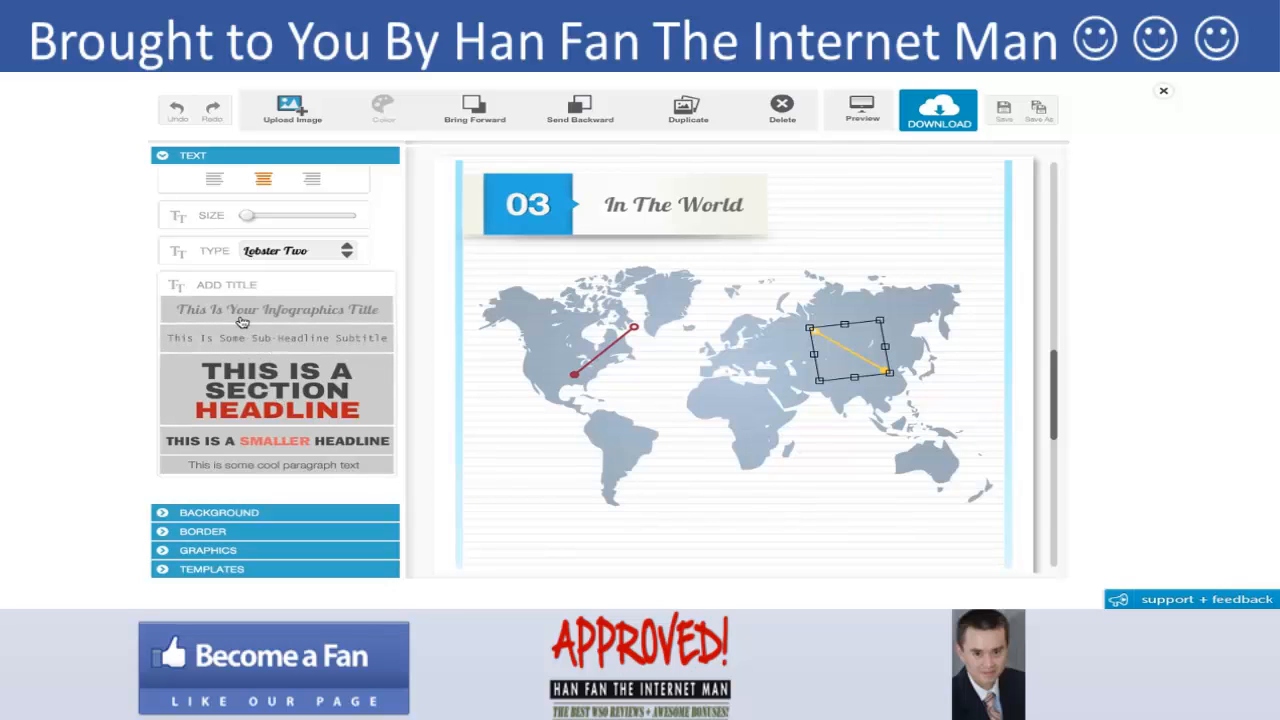
pyautogui.click(207, 440)
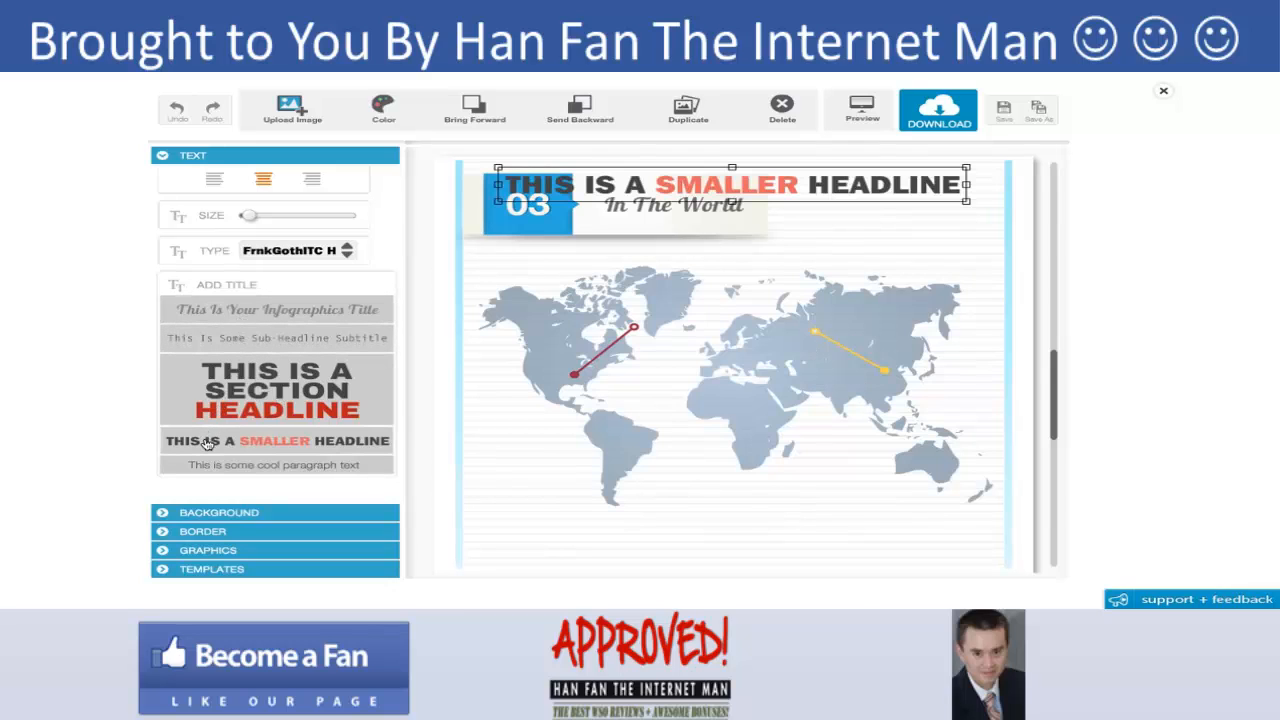
pyautogui.moveTo(588, 204); pyautogui.dragTo(590, 310)
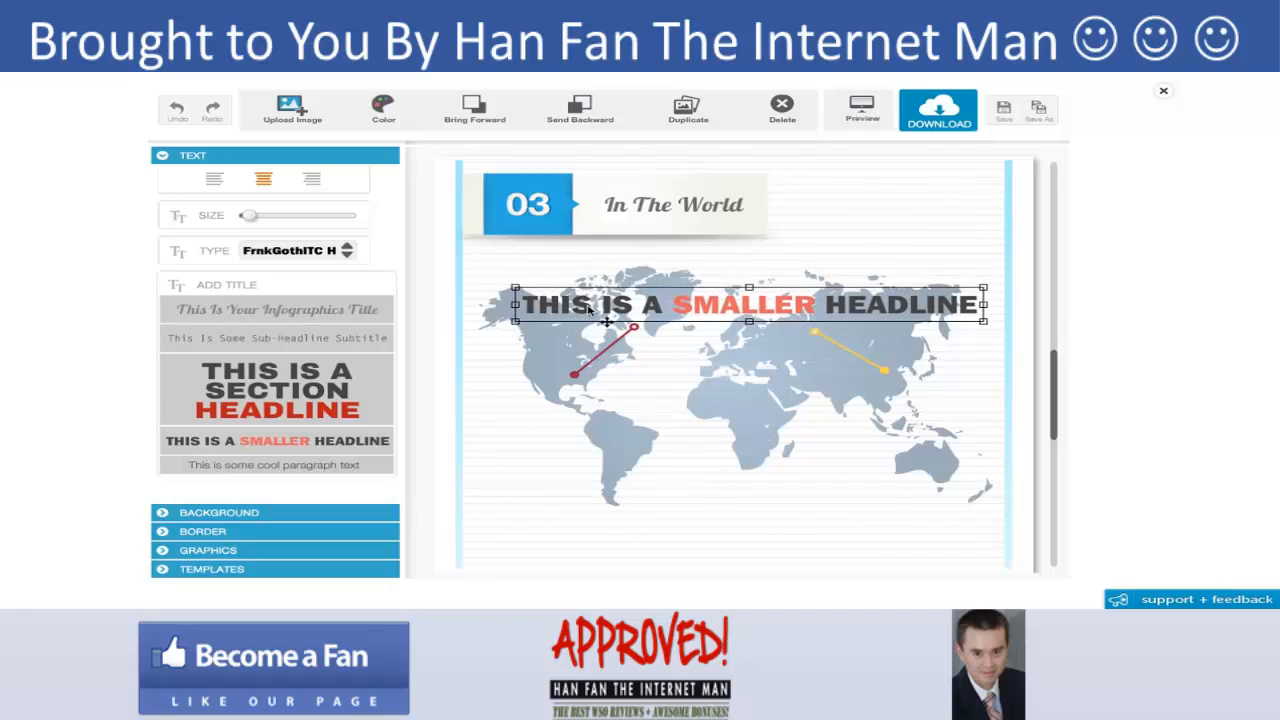
pyautogui.doubleClick(590, 310)
pyautogui.write('60')
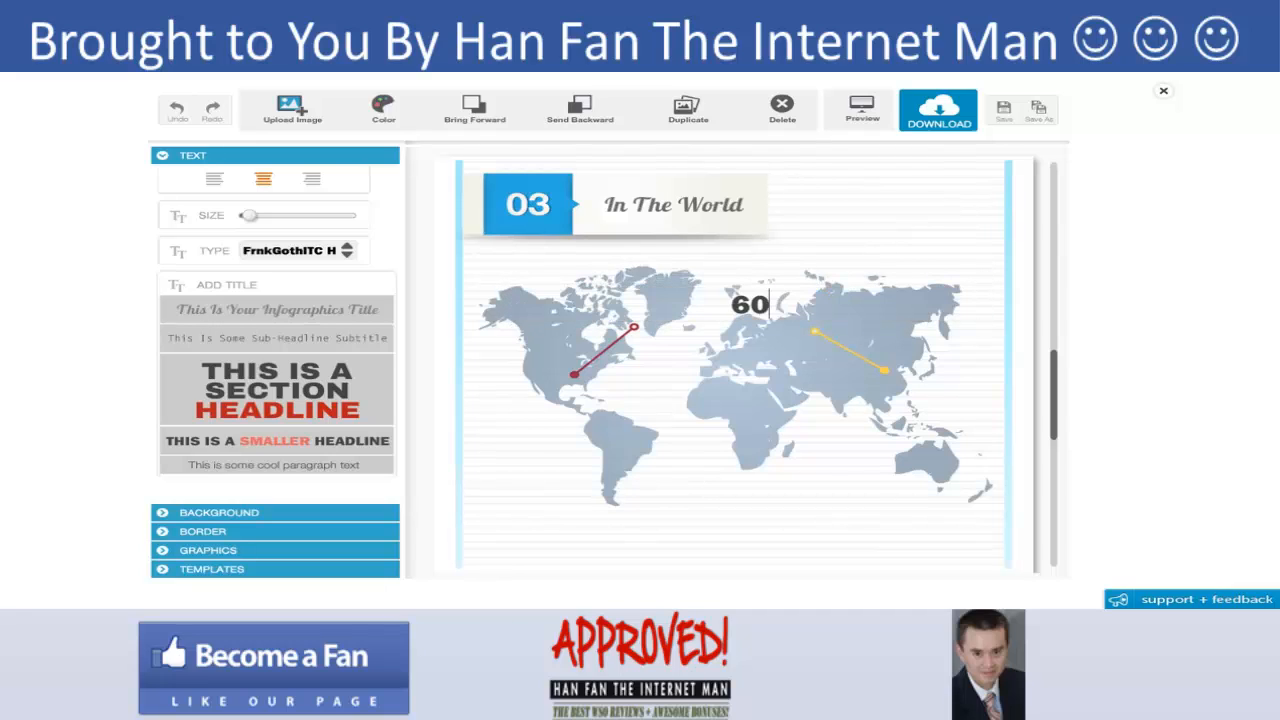
pyautogui.write(' Million Dogs')
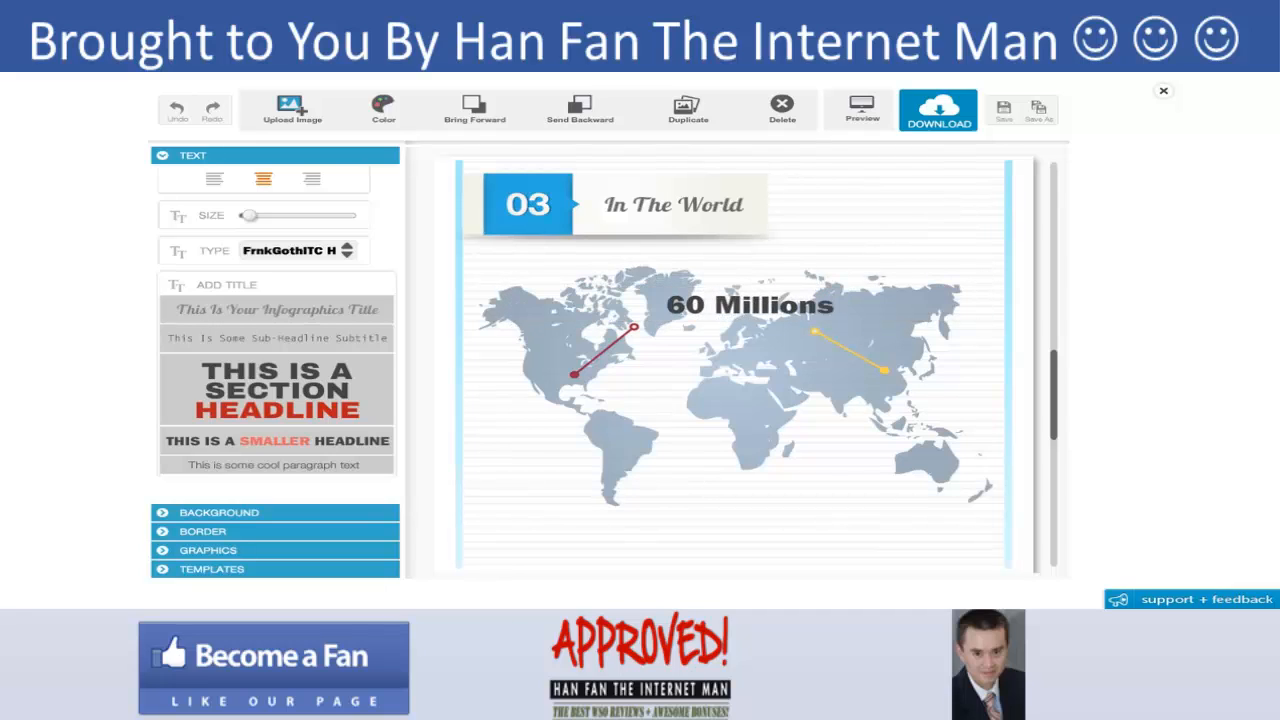
pyautogui.press('BackSpace')
pyautogui.write('Dogs In The US')
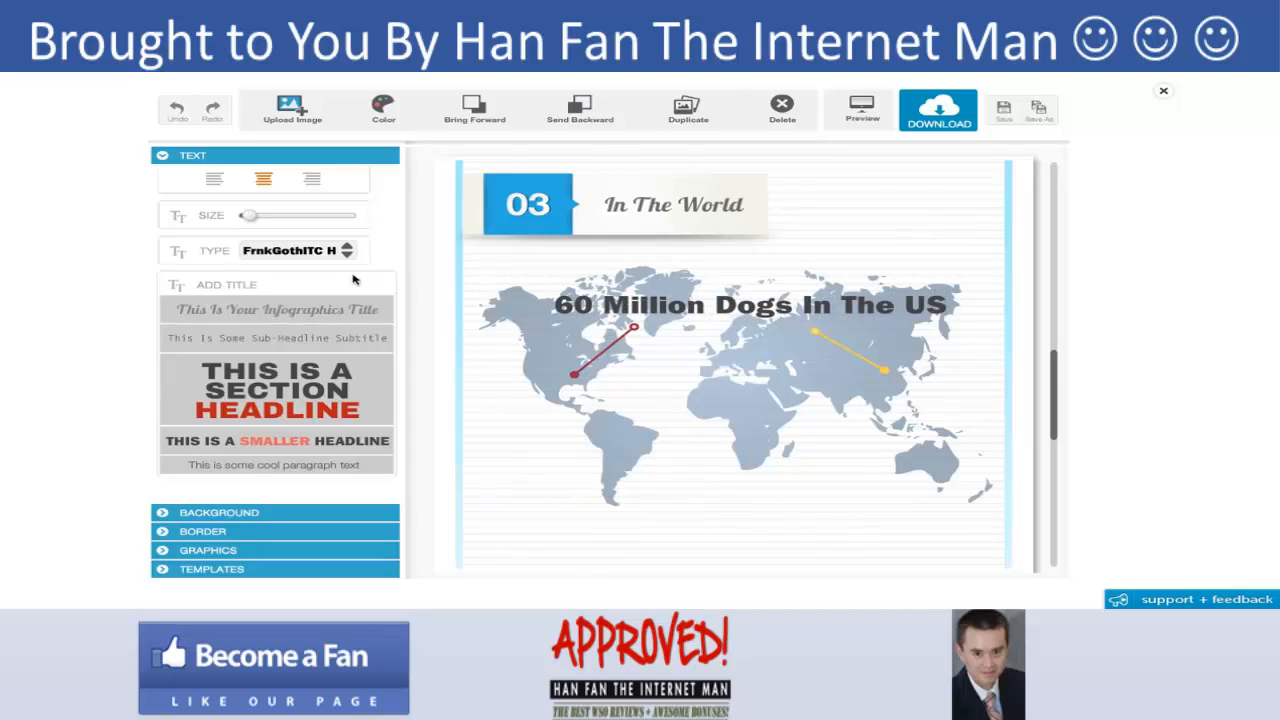
# - Nudge the red indicator and the headline text slightly to the left
pyautogui.click(597, 358)
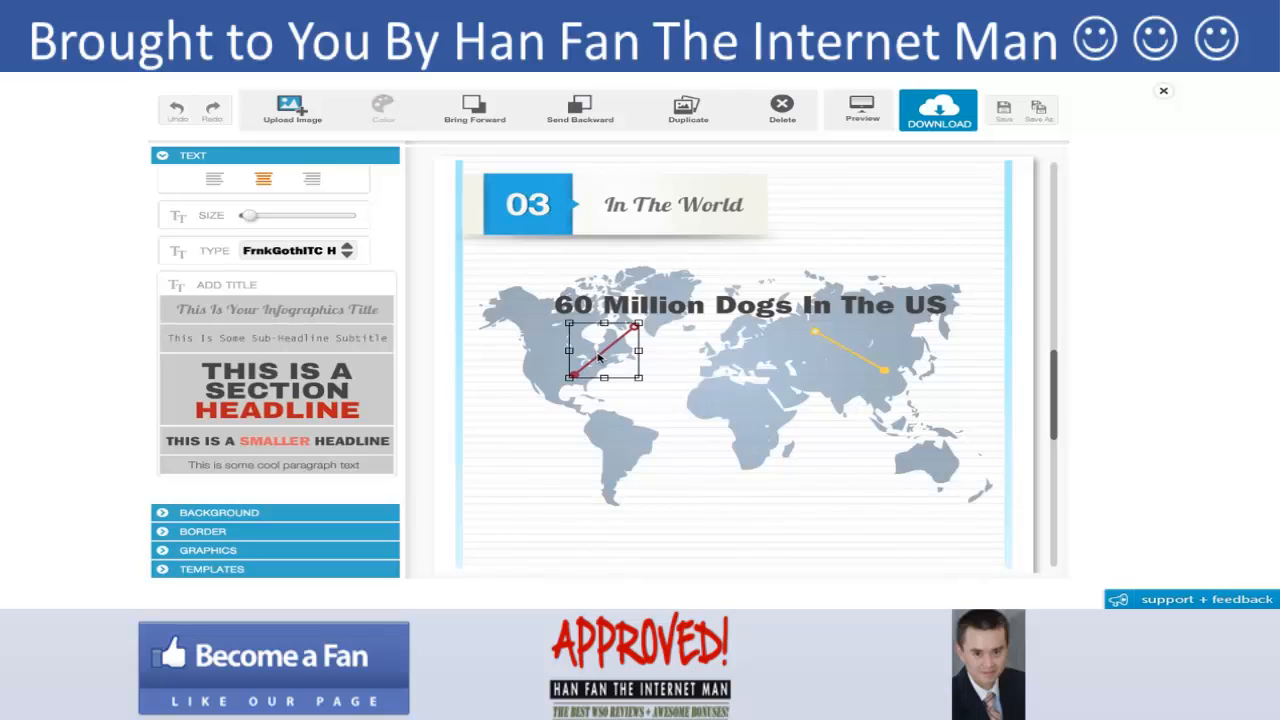
pyautogui.moveTo(597, 358); pyautogui.dragTo(585, 355)
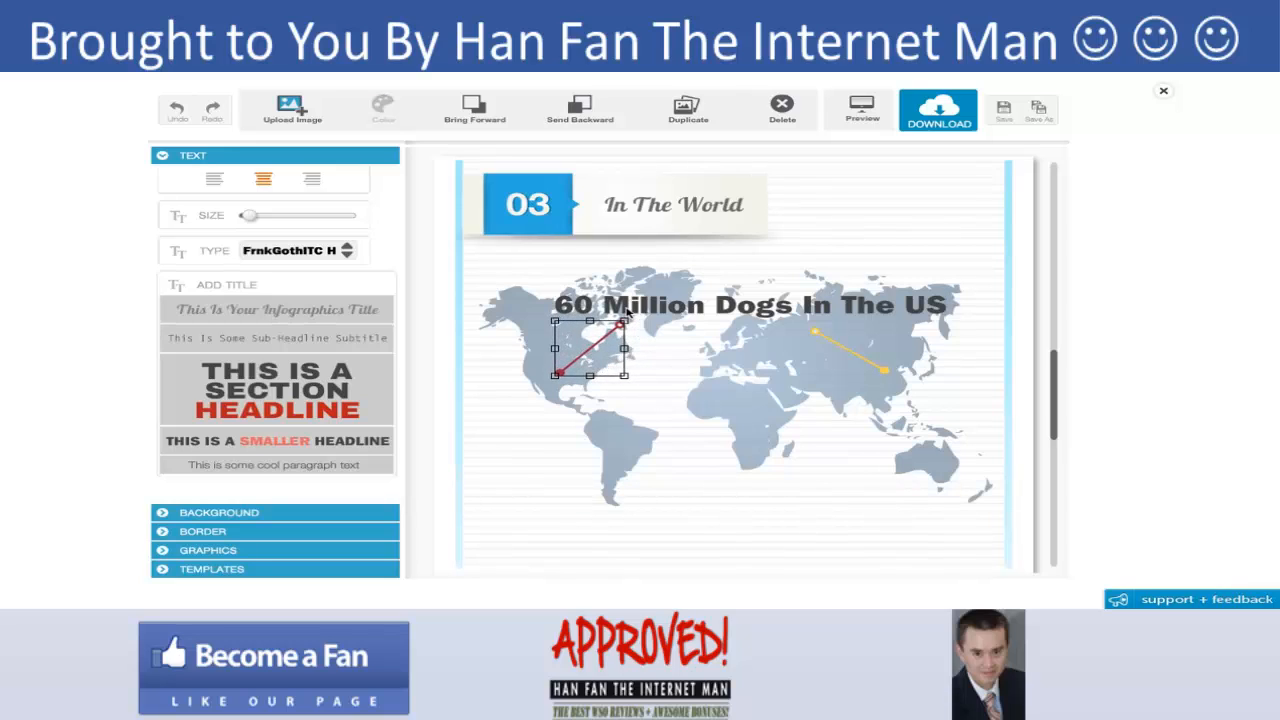
pyautogui.click(630, 312)
pyautogui.moveTo(630, 312); pyautogui.dragTo(606, 315)
# - Break the headline into two lines after "Dogs" and reposition it beside the red indicator
pyautogui.doubleClick(658, 313)
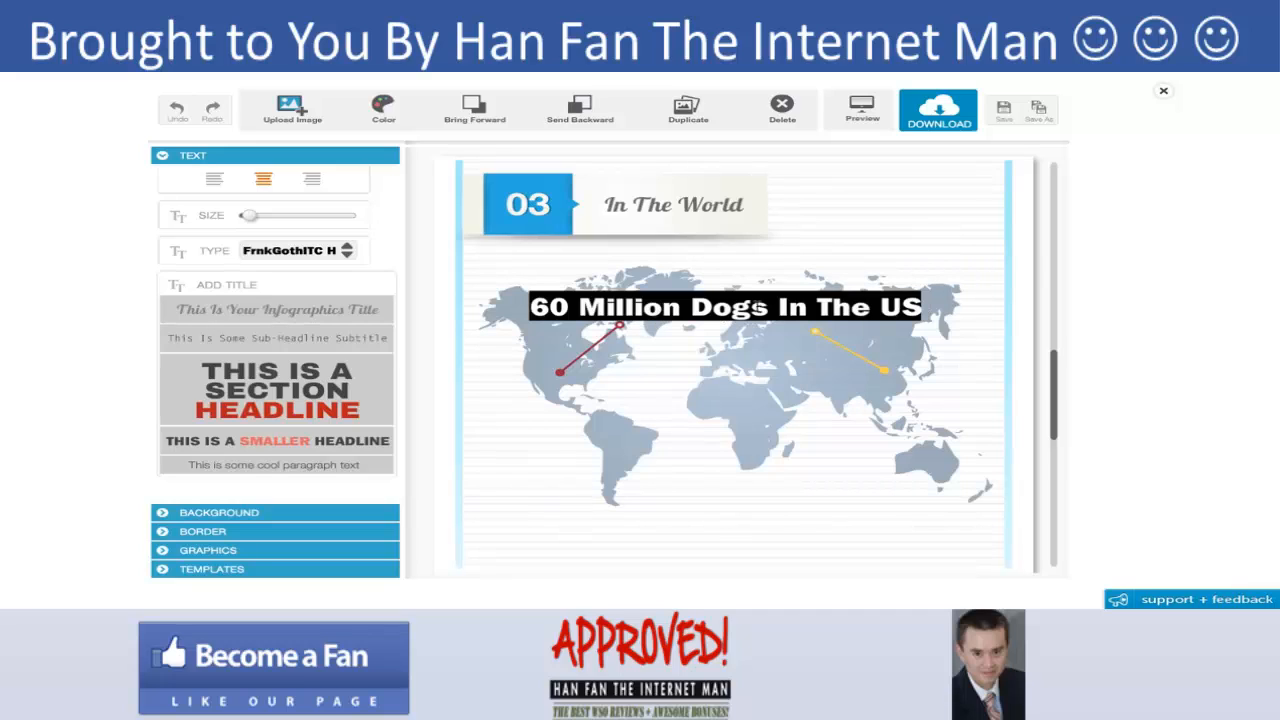
pyautogui.click(756, 307)
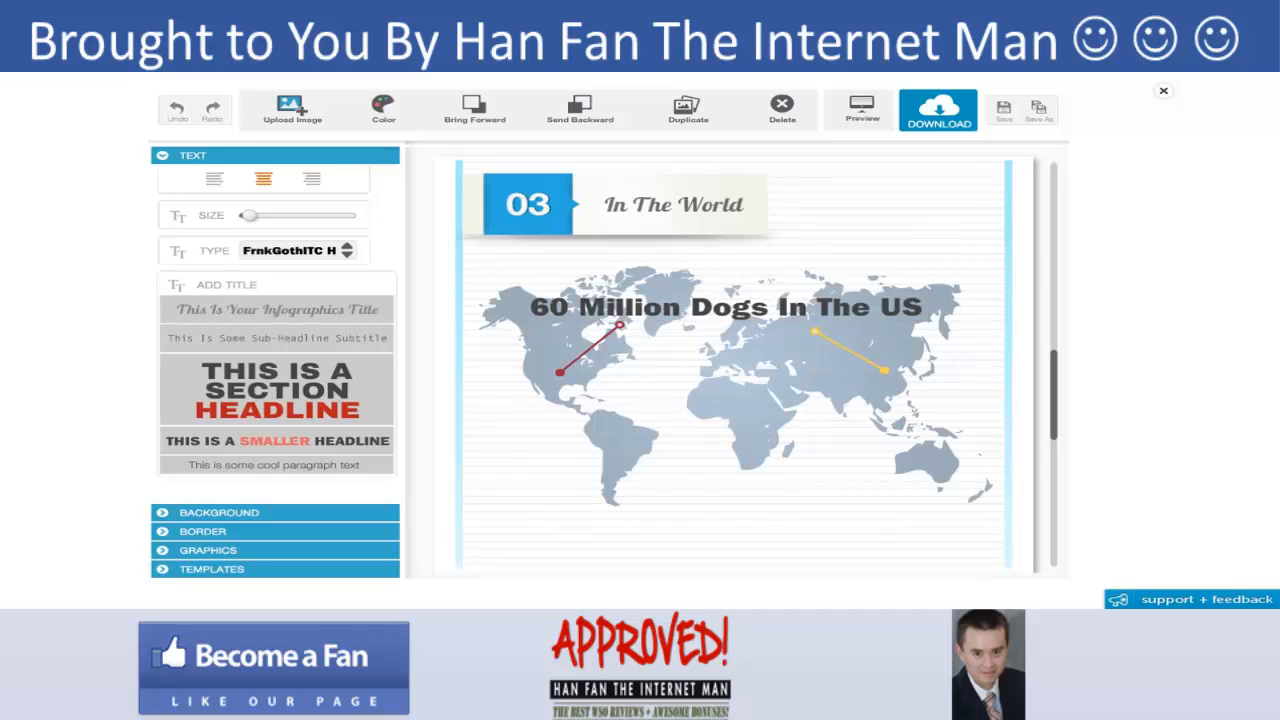
pyautogui.press('Return')
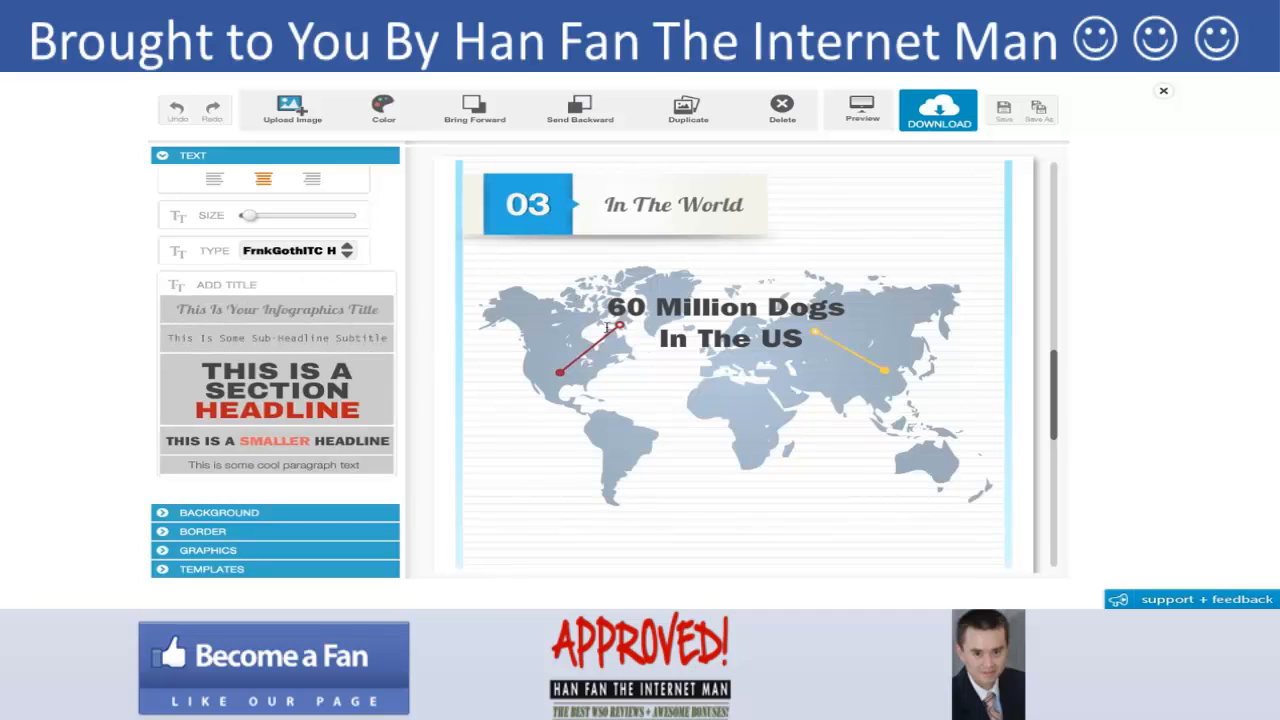
pyautogui.moveTo(581, 357); pyautogui.dragTo(579, 353)
pyautogui.moveTo(726, 323); pyautogui.dragTo(692, 326)
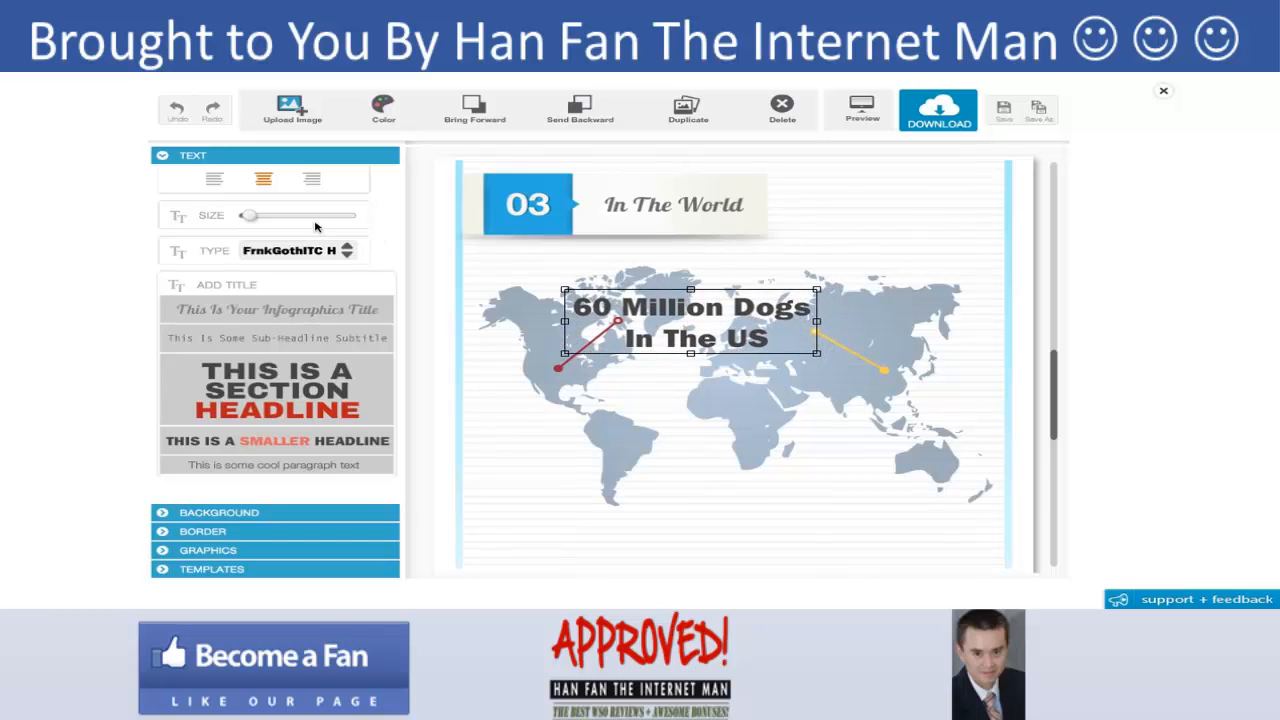
# - Left-align the headline, reduce its size, and move it above the red indicator's upper end
pyautogui.click(216, 186)
pyautogui.moveTo(260, 217); pyautogui.dragTo(247, 219)
pyautogui.moveTo(645, 313); pyautogui.dragTo(595, 300)
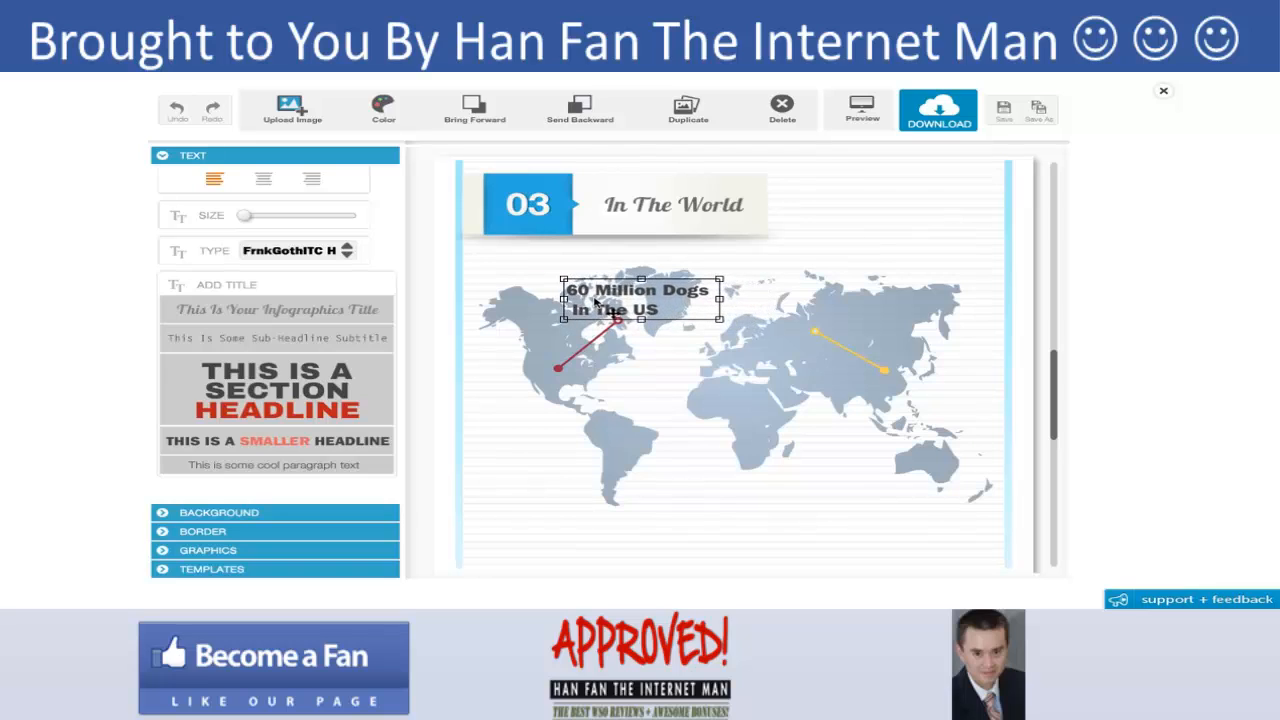
# - Duplicate the headline and move the copy above the yellow indicator in Asia
pyautogui.click(688, 109)
pyautogui.moveTo(482, 296); pyautogui.dragTo(873, 301)
# - Edit the copy to read "22 Million Dogs In China" and shift it onto the yellow indicator's end
pyautogui.doubleClick(870, 302)
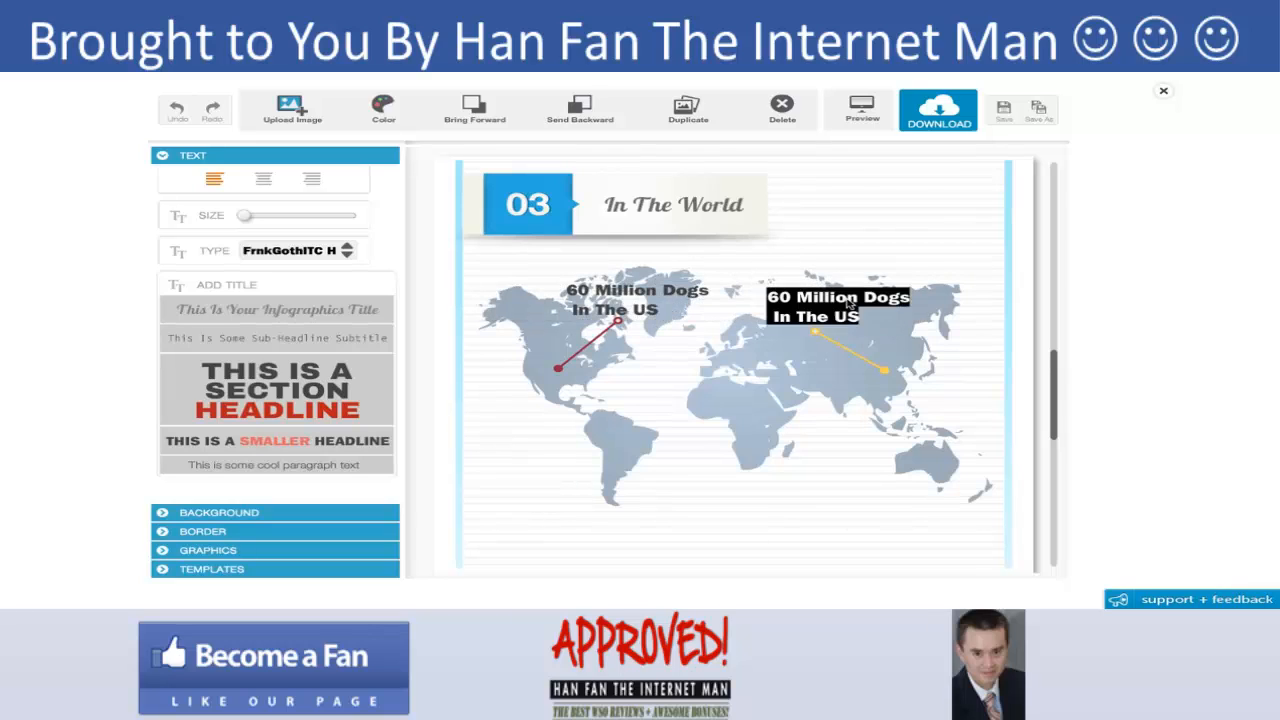
pyautogui.click(818, 299)
pyautogui.moveTo(789, 298); pyautogui.dragTo(766, 298)
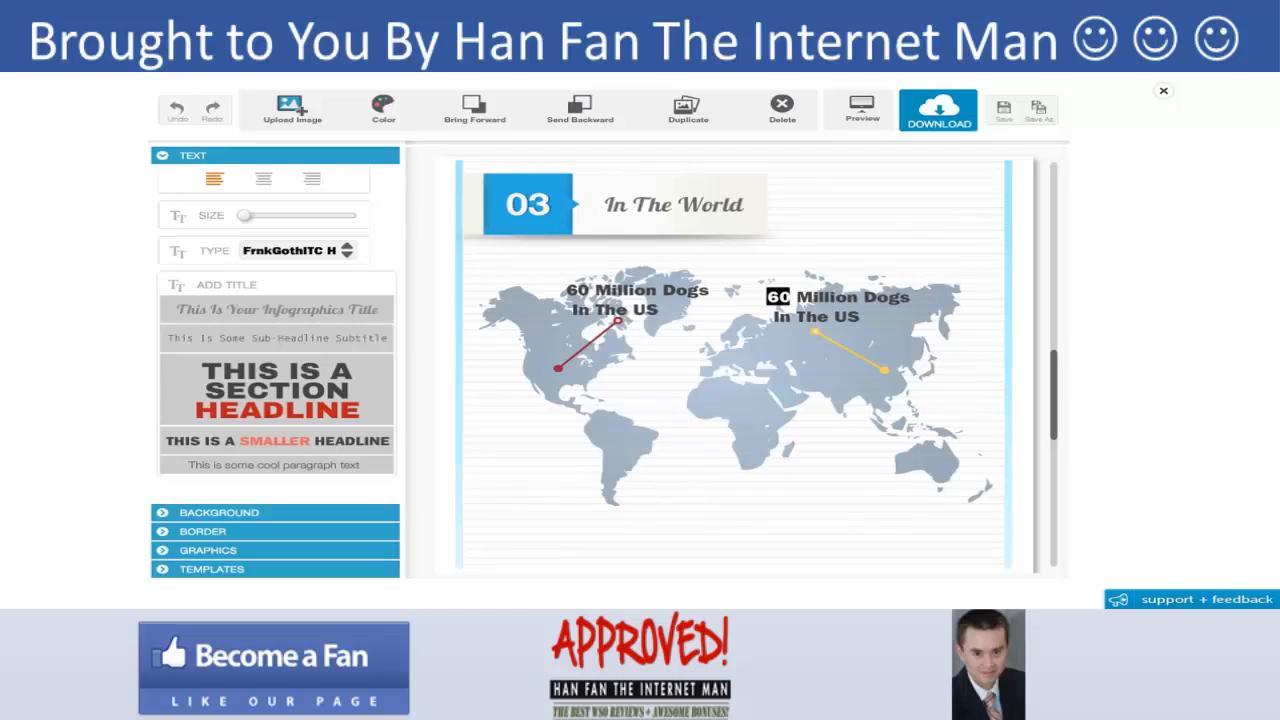
pyautogui.write('22')
pyautogui.moveTo(805, 316); pyautogui.dragTo(863, 316)
pyautogui.press('BackSpace')
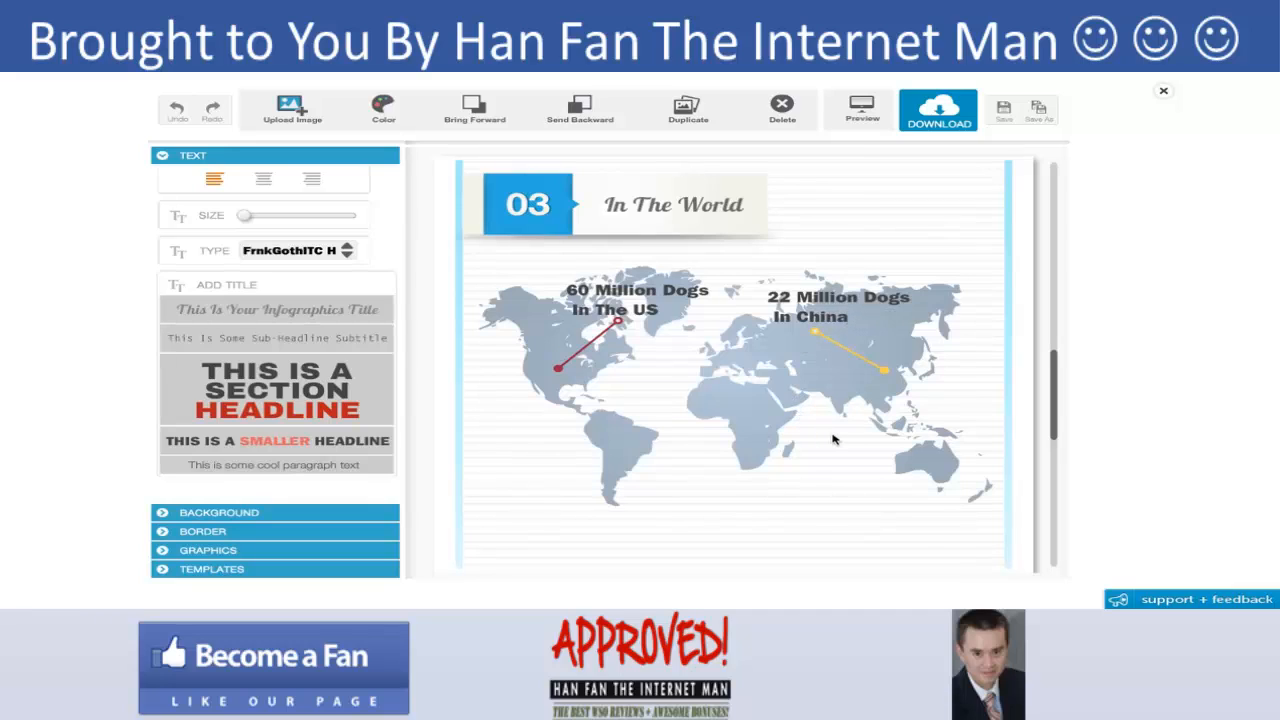
pyautogui.click(800, 315)
pyautogui.moveTo(800, 315); pyautogui.dragTo(843, 318)
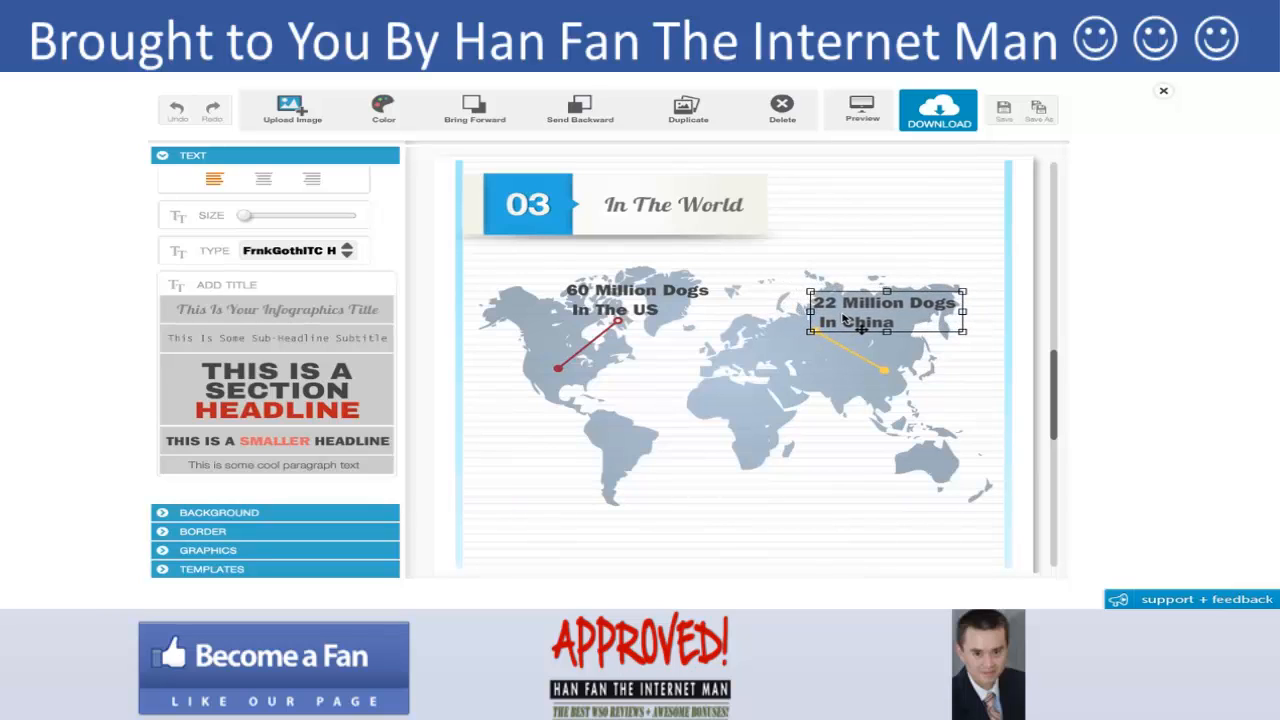
# - Realign the US label and the red indicator so the line ends under the label
pyautogui.click(635, 306)
pyautogui.moveTo(635, 306)
pyautogui.mouseDown()
pyautogui.moveTo(617, 306)
pyautogui.moveTo(649, 292)
pyautogui.mouseUp()
pyautogui.click(586, 350)
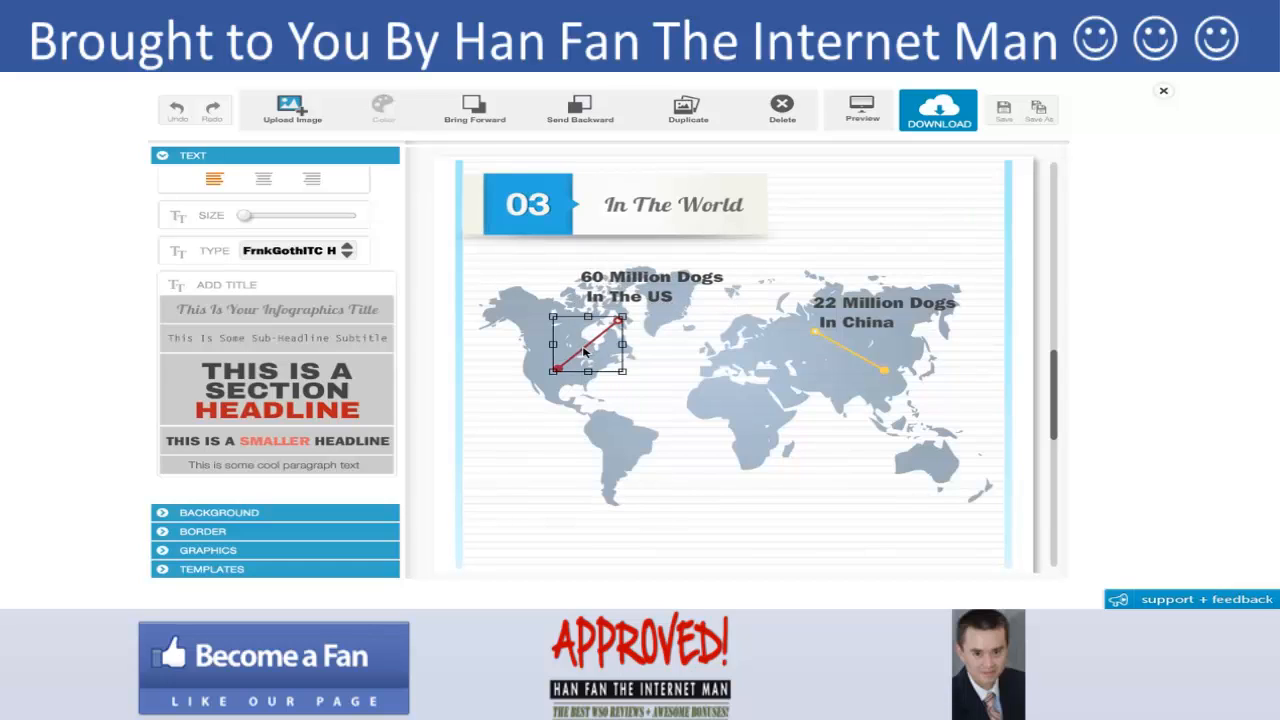
pyautogui.moveTo(586, 350); pyautogui.dragTo(576, 345)
pyautogui.click(641, 292)
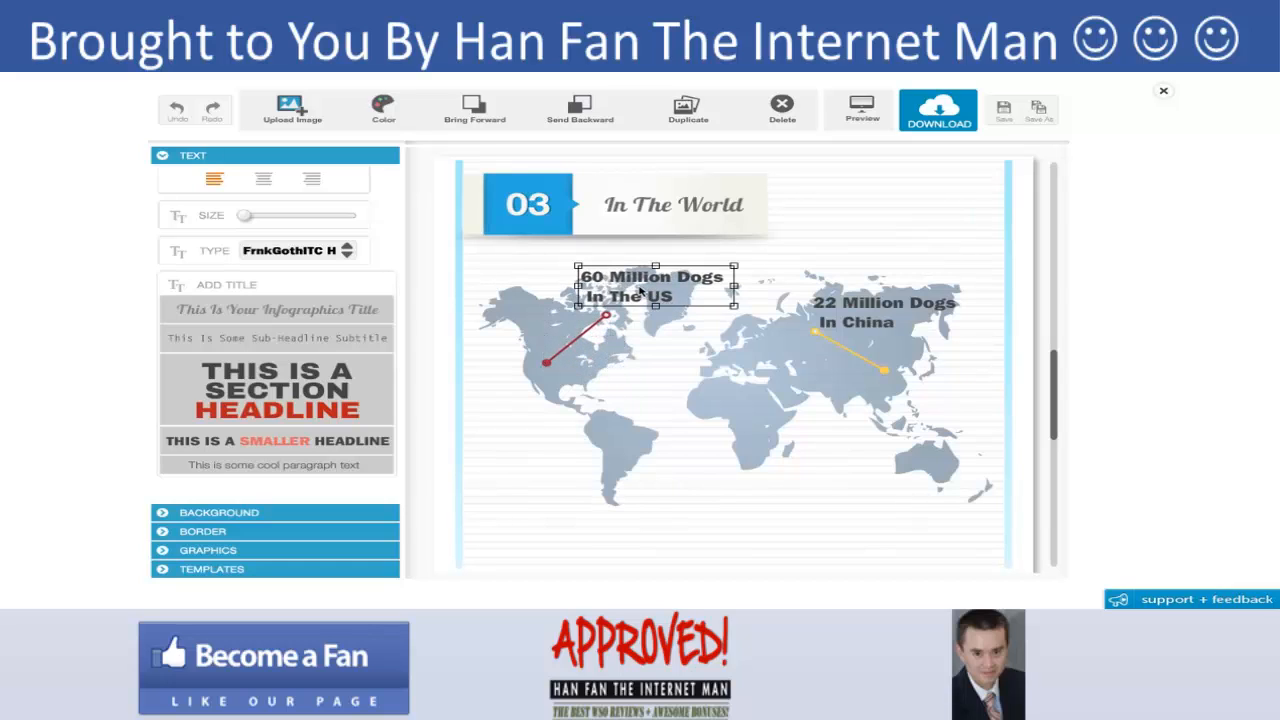
pyautogui.moveTo(641, 292); pyautogui.dragTo(646, 288)
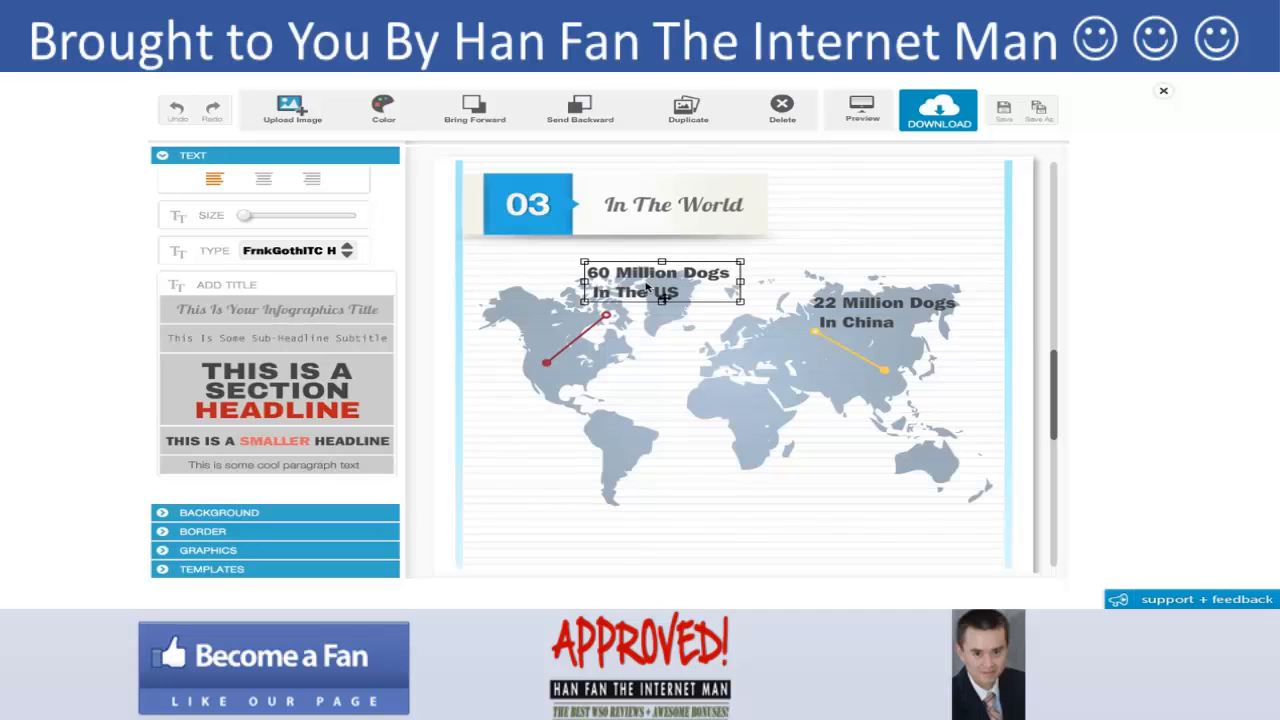
pyautogui.click(647, 362)
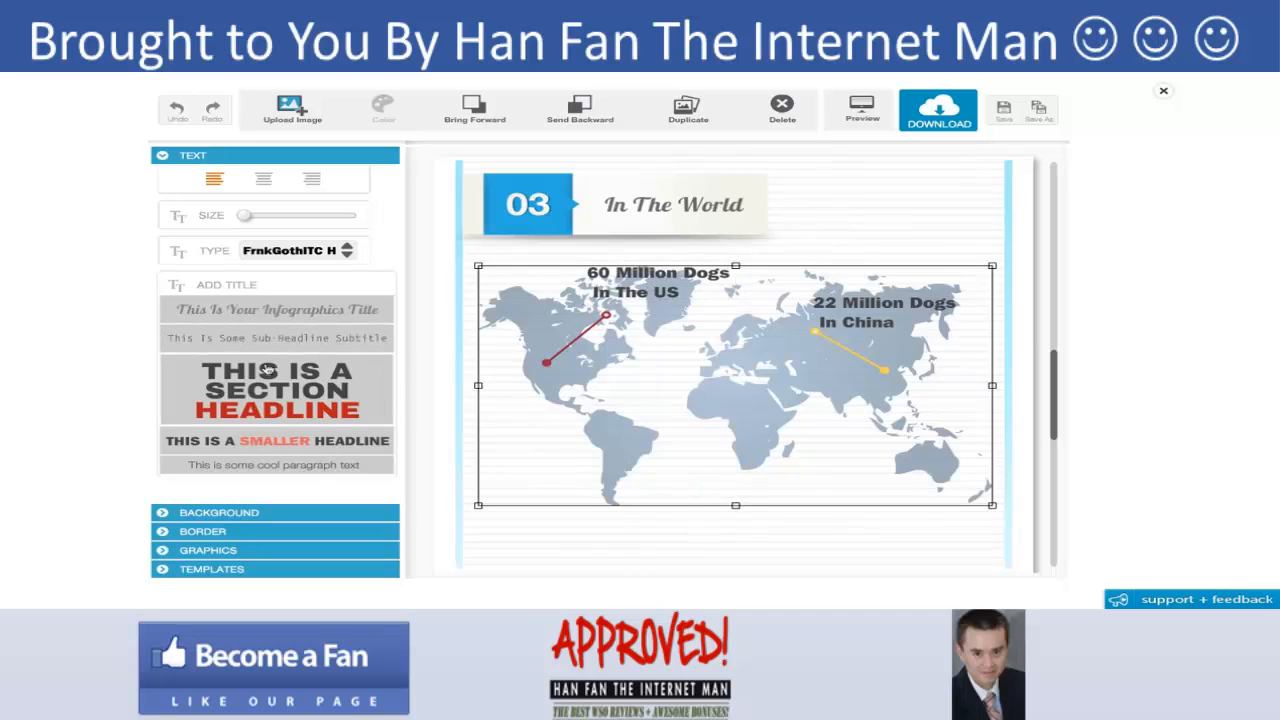
# - Add a sub-headline text below the map reading "There are over 500 million dogs worldwide"
pyautogui.click(288, 340)
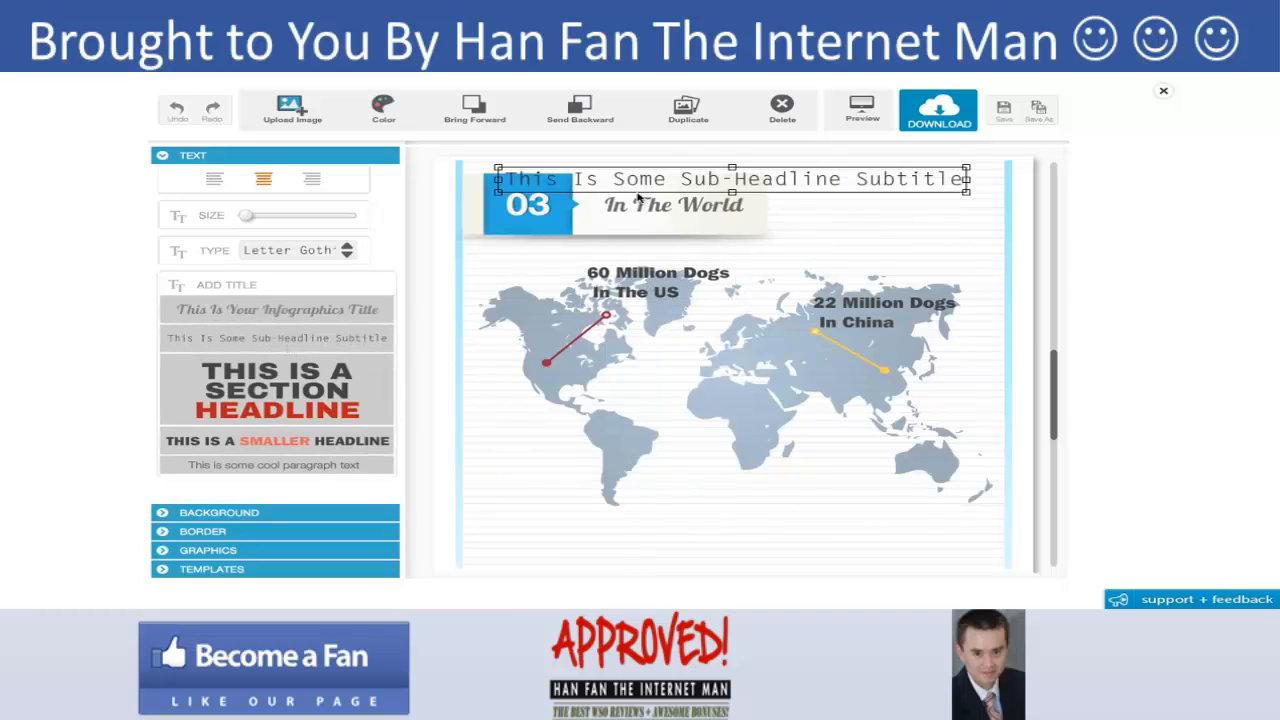
pyautogui.moveTo(638, 197); pyautogui.dragTo(643, 537)
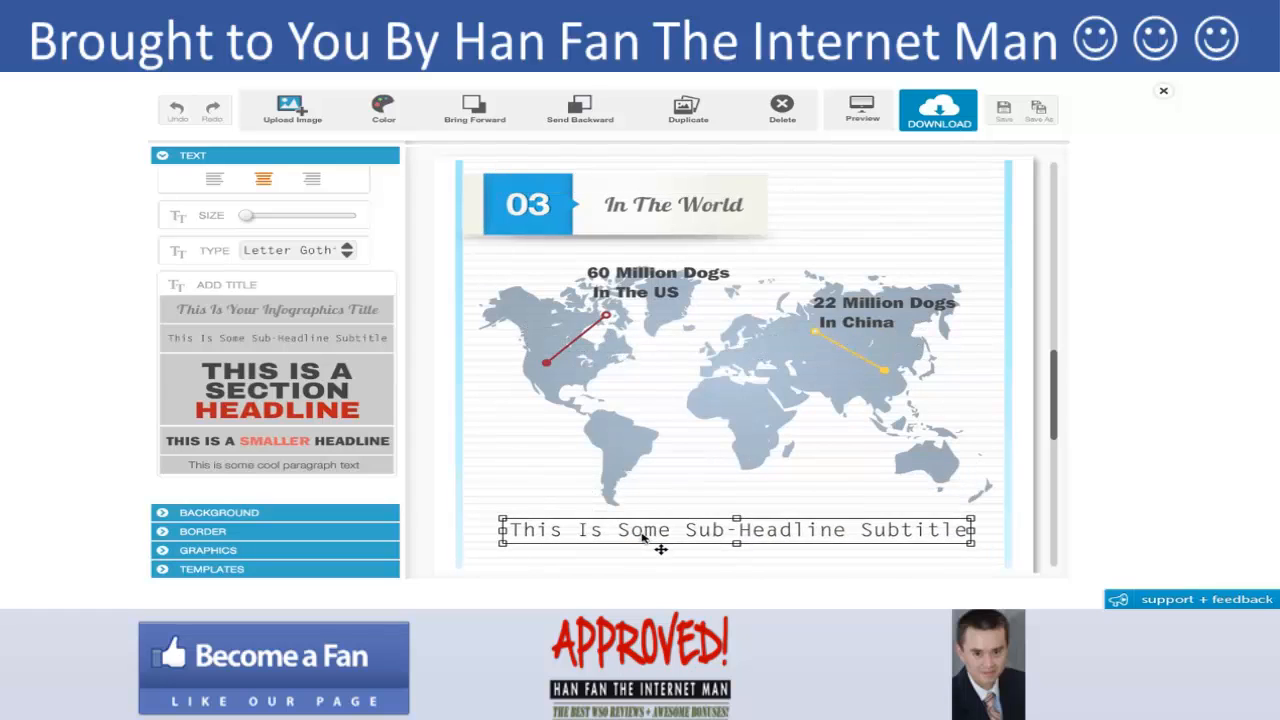
pyautogui.doubleClick(643, 537)
pyautogui.write('Ther')
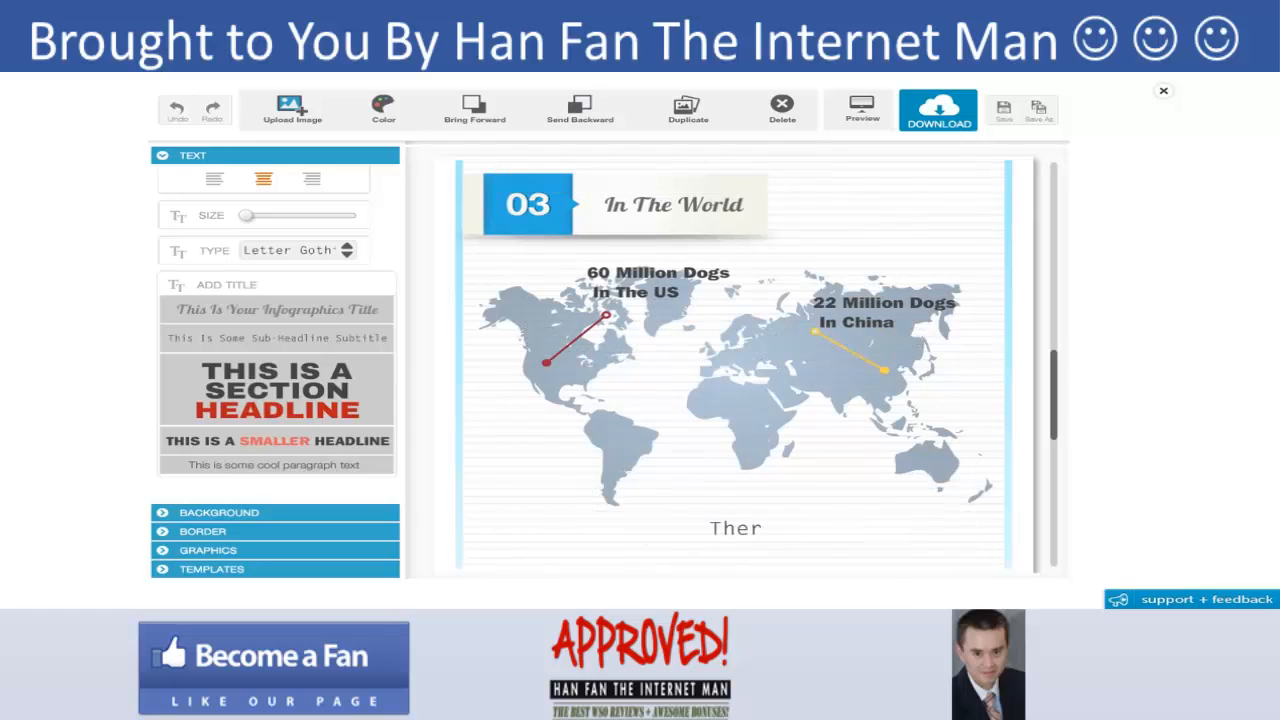
pyautogui.write('e are over 50')
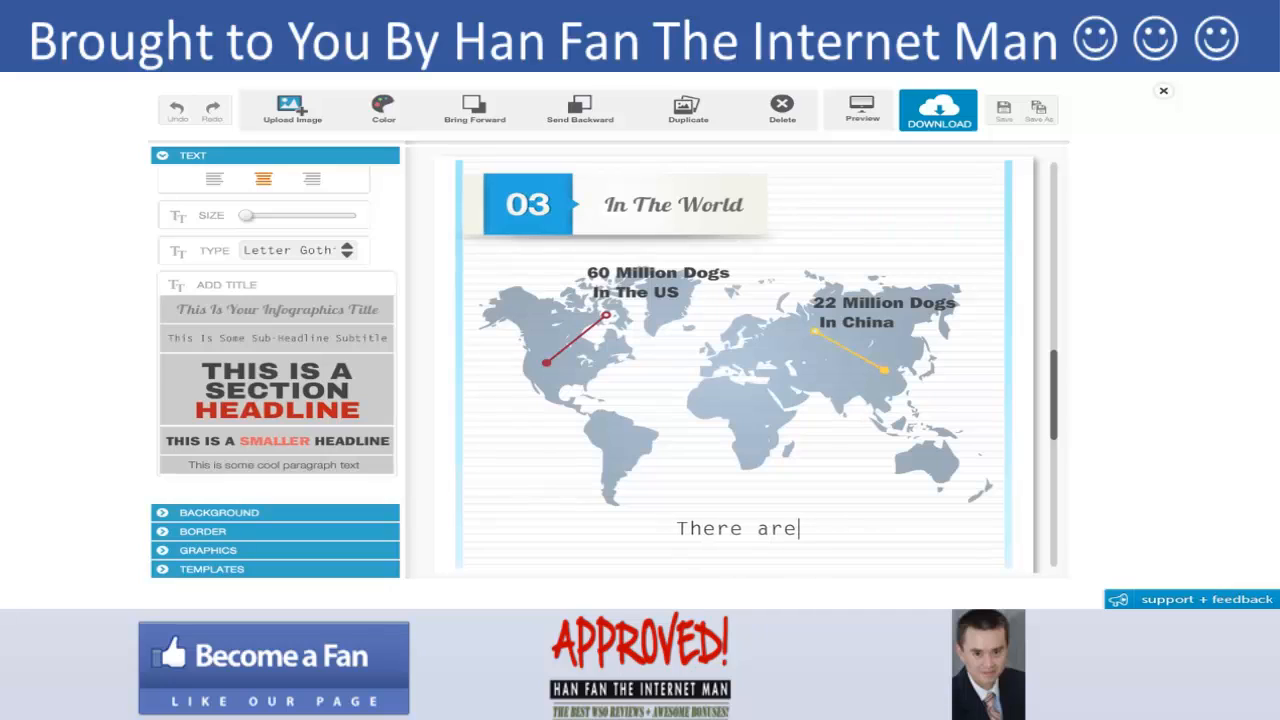
pyautogui.write('0 mili')
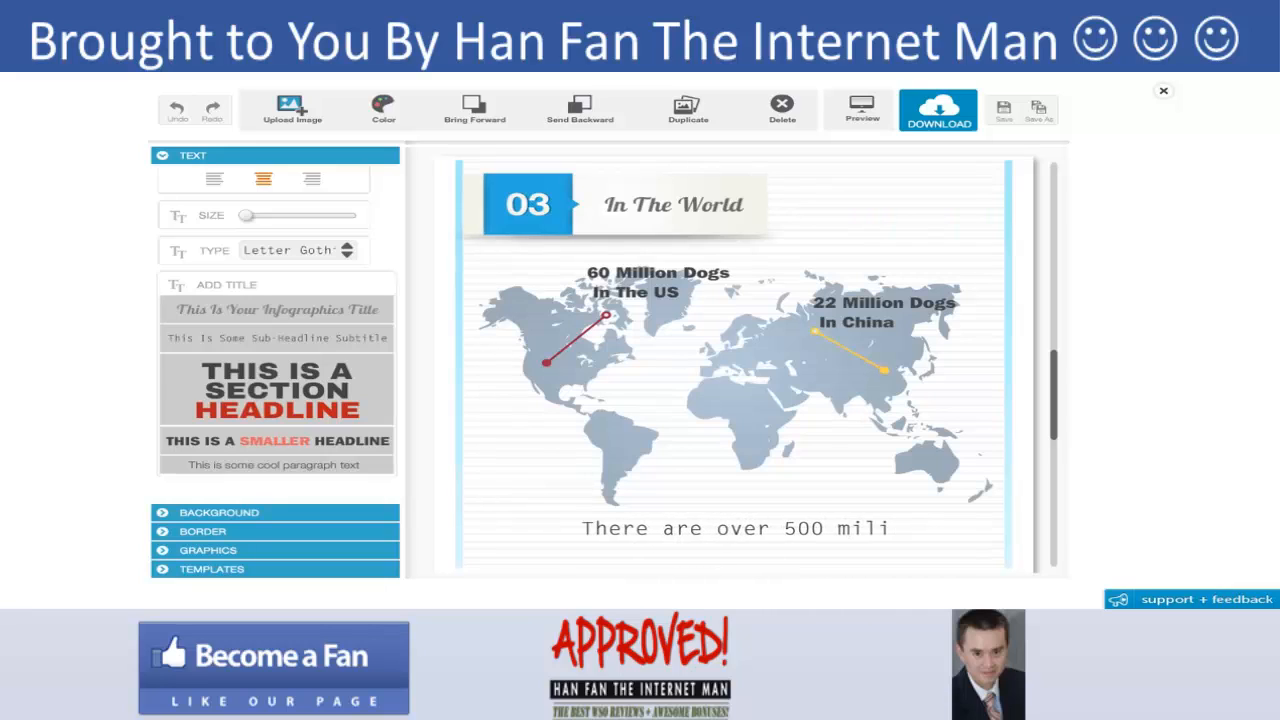
pyautogui.press('BackSpace')
pyautogui.write('lion dogs w')
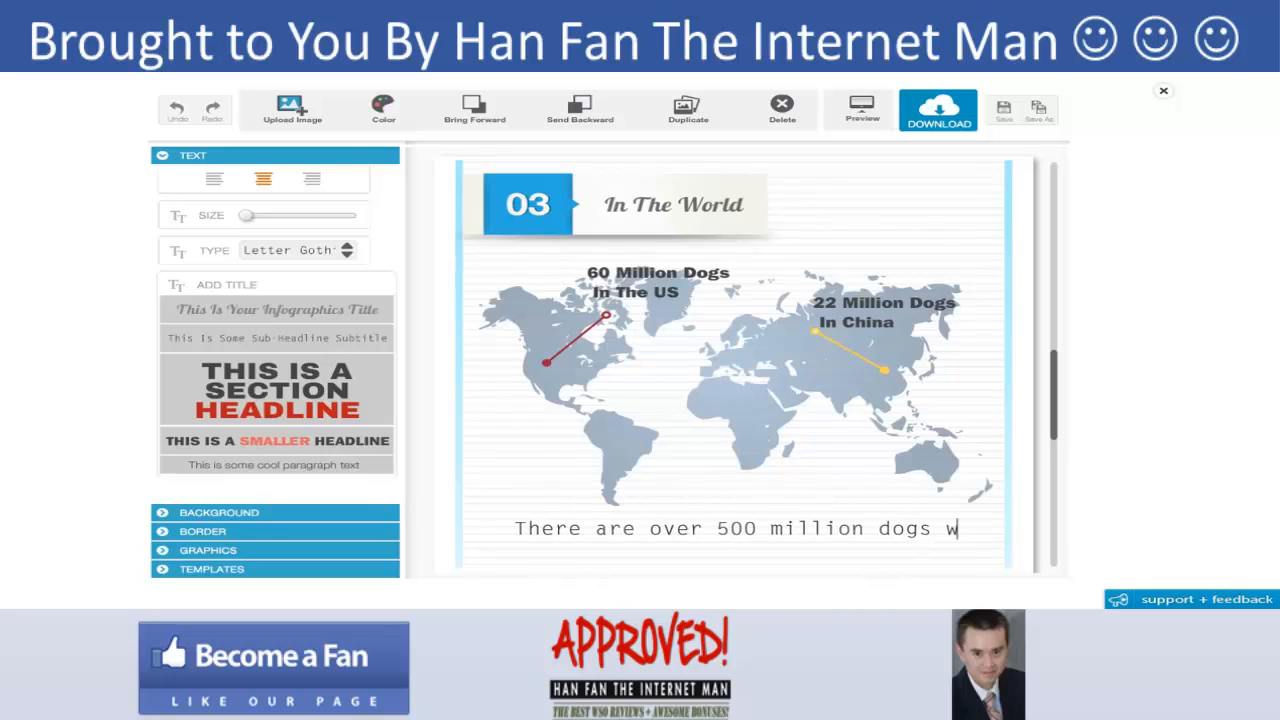
pyautogui.write('orldwide')
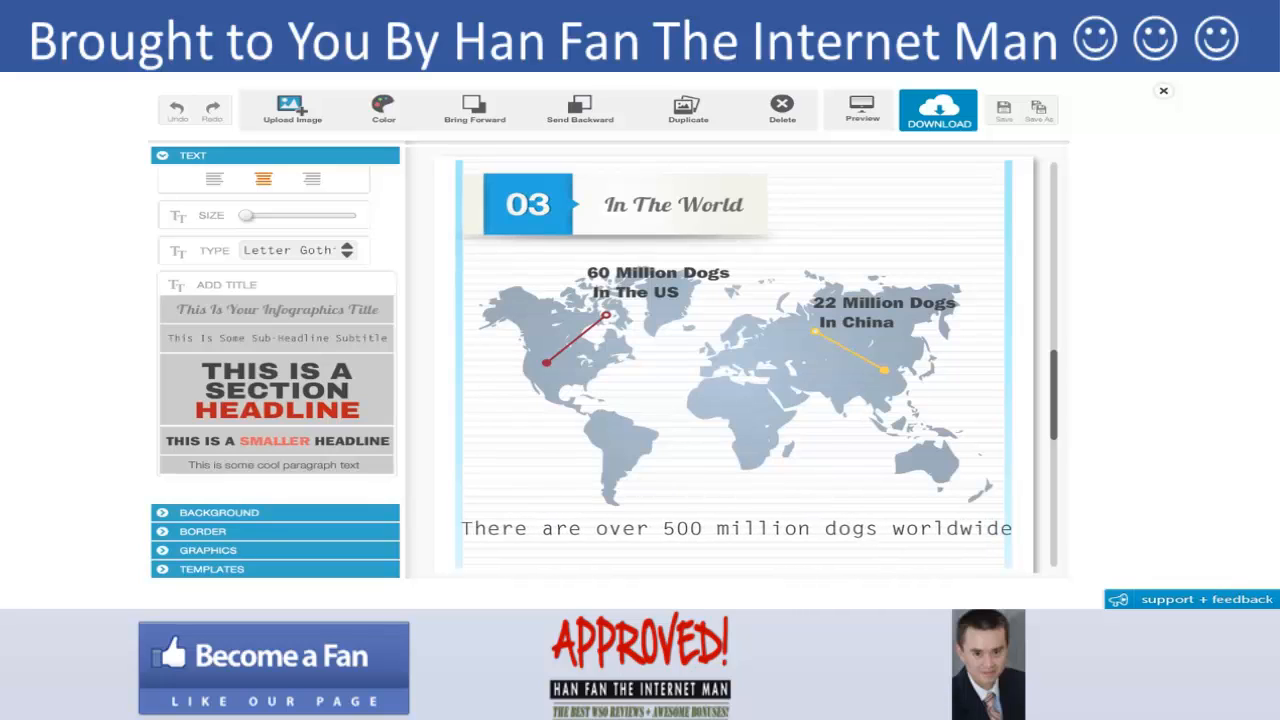
# - Reduce the sentence's text size and nudge it up just beneath the map
pyautogui.click(620, 532)
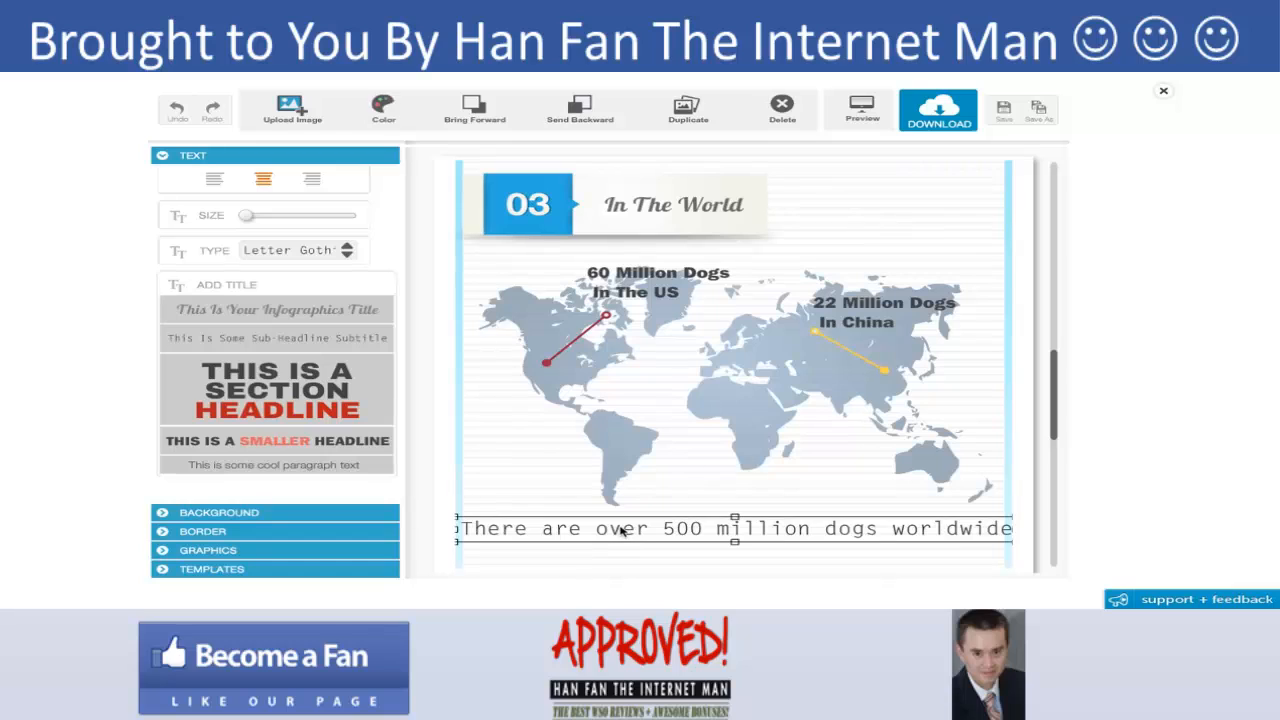
pyautogui.moveTo(620, 532); pyautogui.dragTo(620, 518)
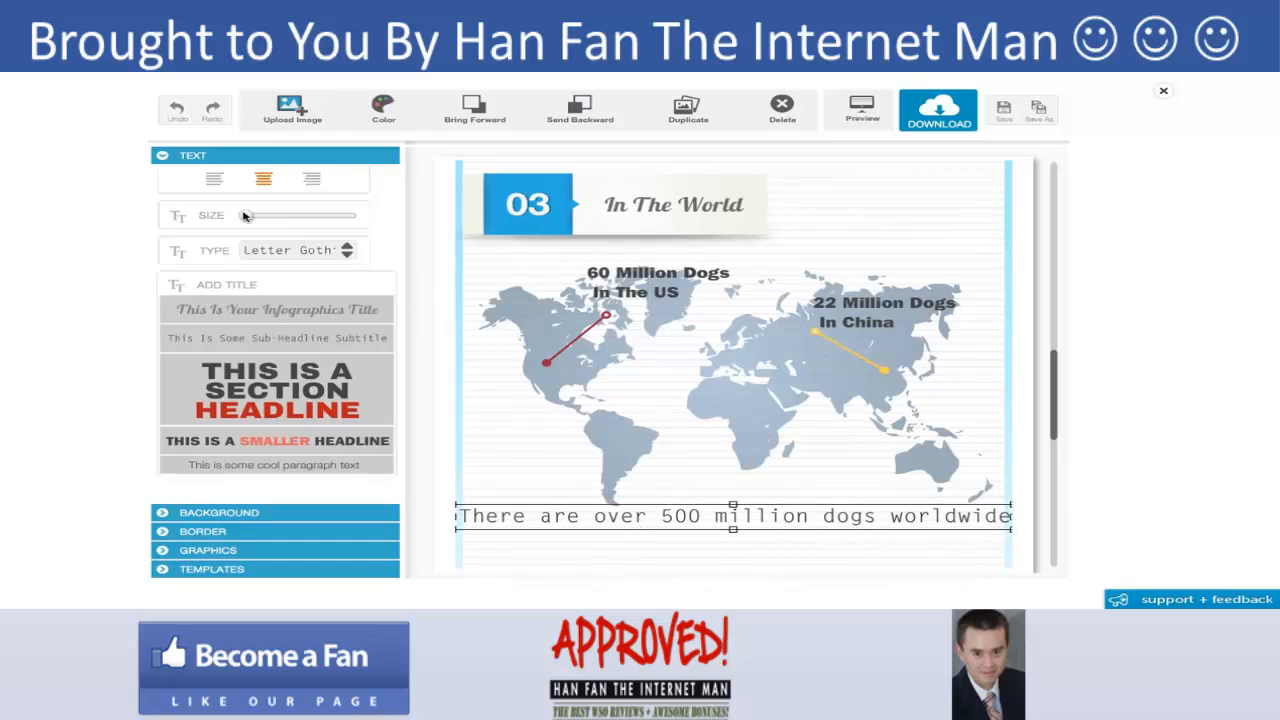
pyautogui.moveTo(245, 216); pyautogui.dragTo(247, 220)
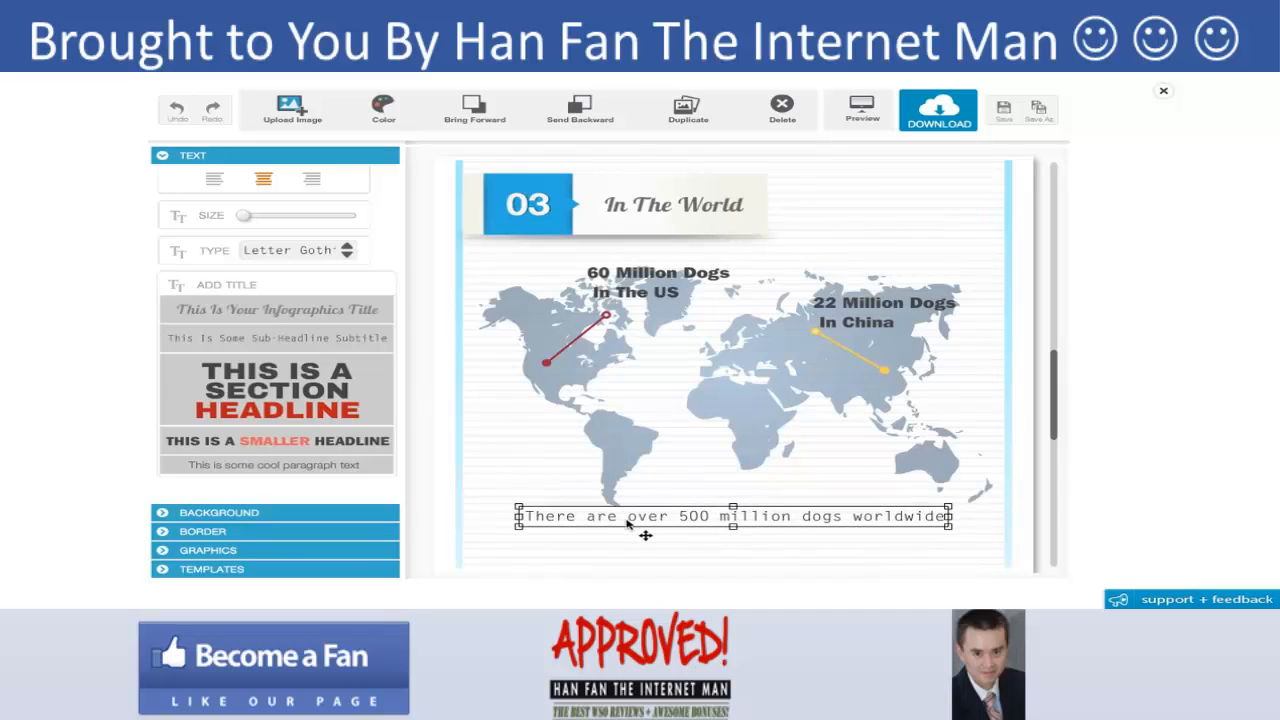
pyautogui.click(520, 477)
pyautogui.click(475, 537)
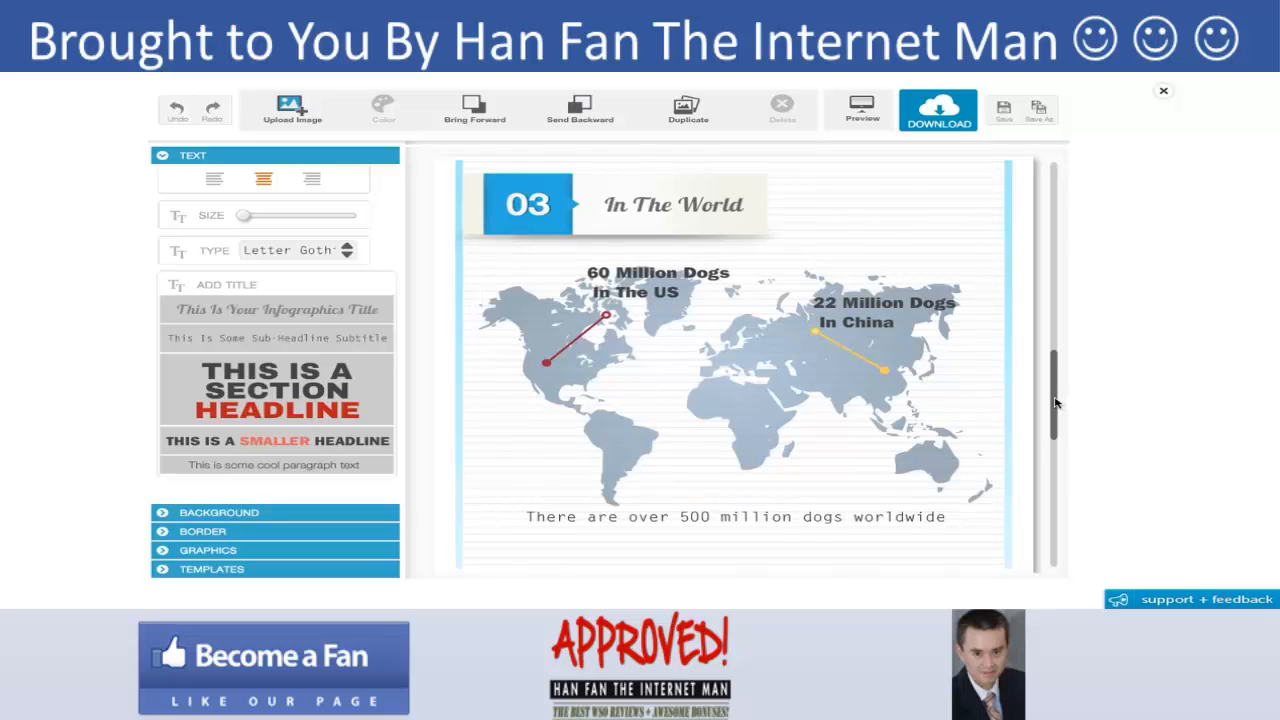
# - Insert a teal ribbon from the Ribbons graphics and place it below the sentence
pyautogui.moveTo(1056, 402)
pyautogui.mouseDown()
pyautogui.moveTo(1062, 449)
pyautogui.moveTo(1008, 210)
pyautogui.moveTo(1065, 420)
pyautogui.moveTo(1057, 392)
pyautogui.mouseUp()
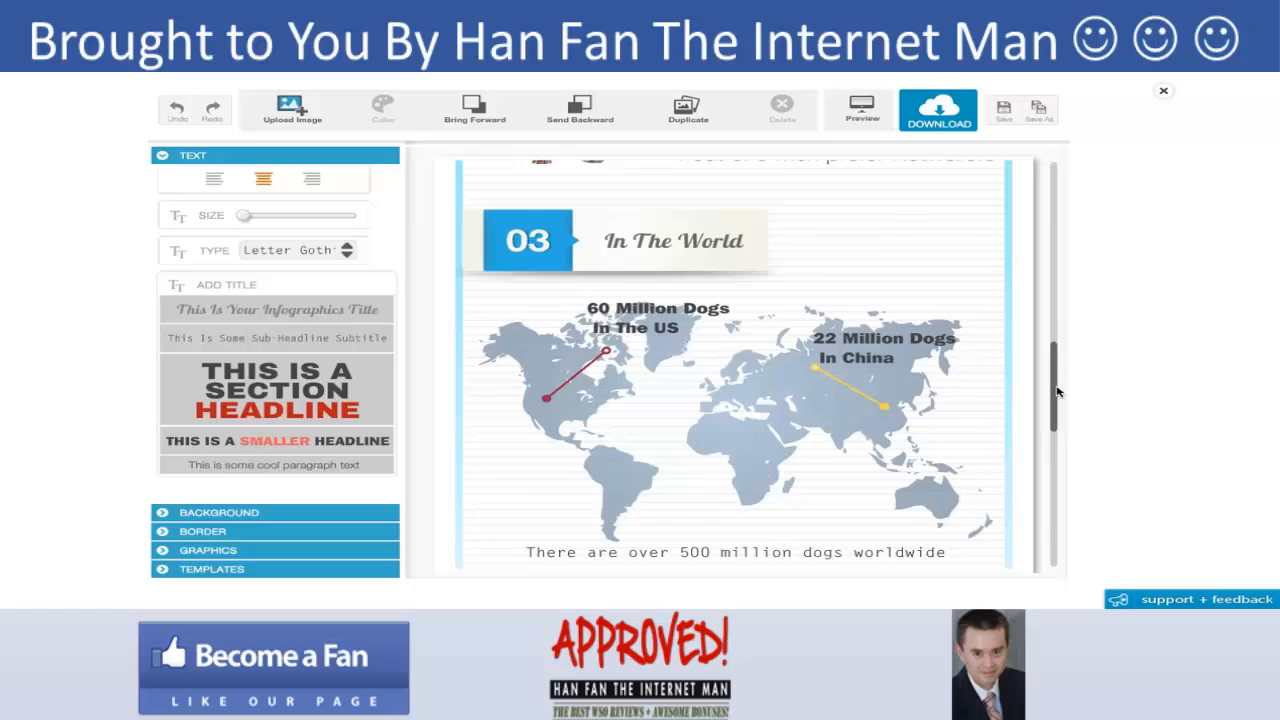
pyautogui.click(265, 551)
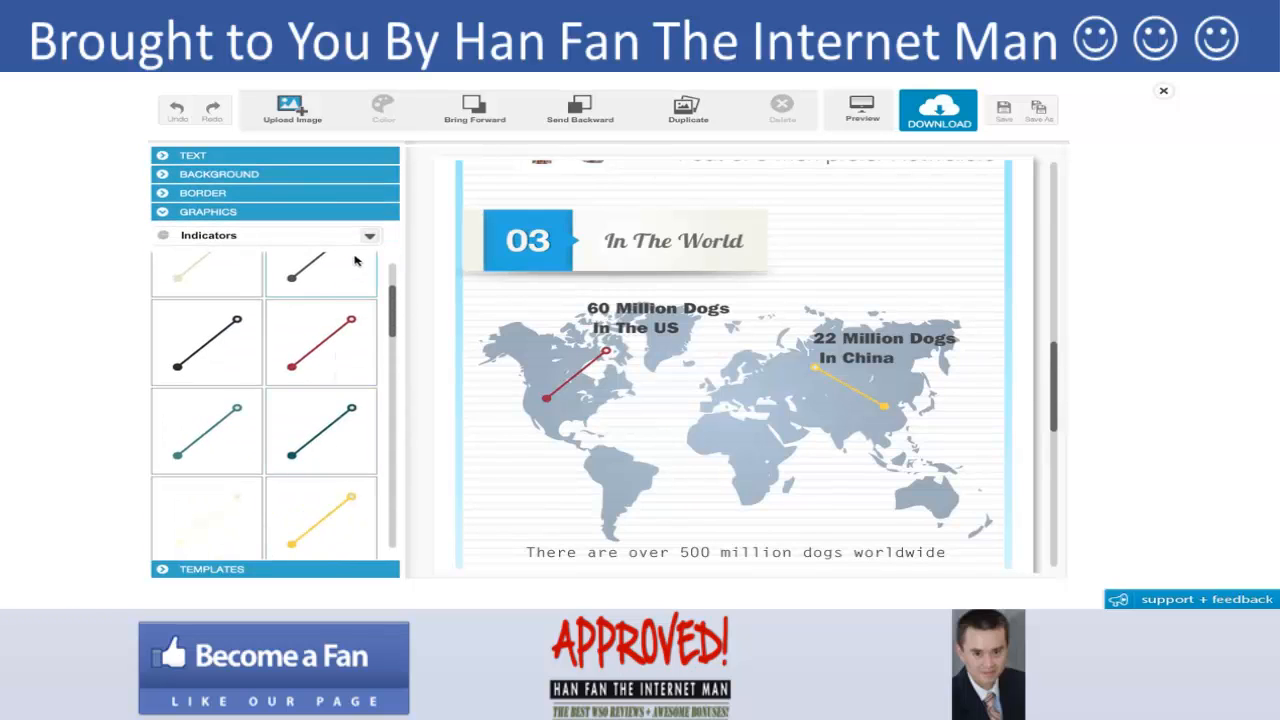
pyautogui.click(369, 237)
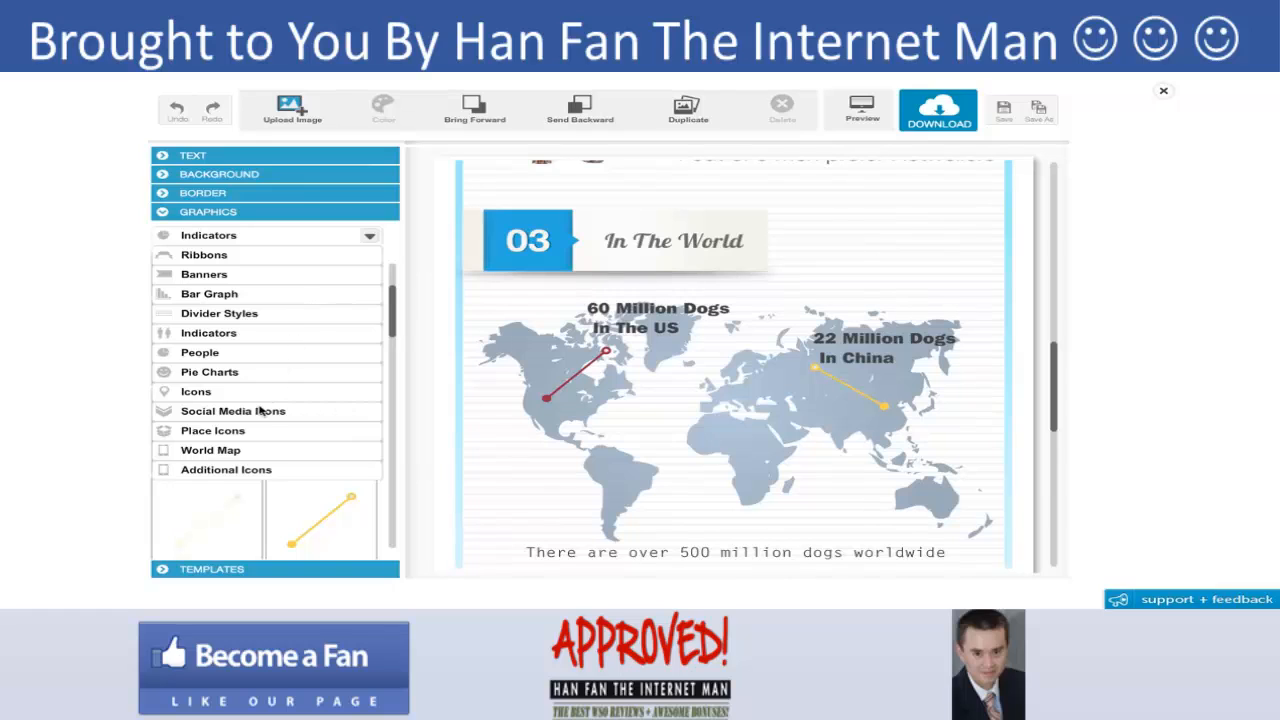
pyautogui.click(255, 417)
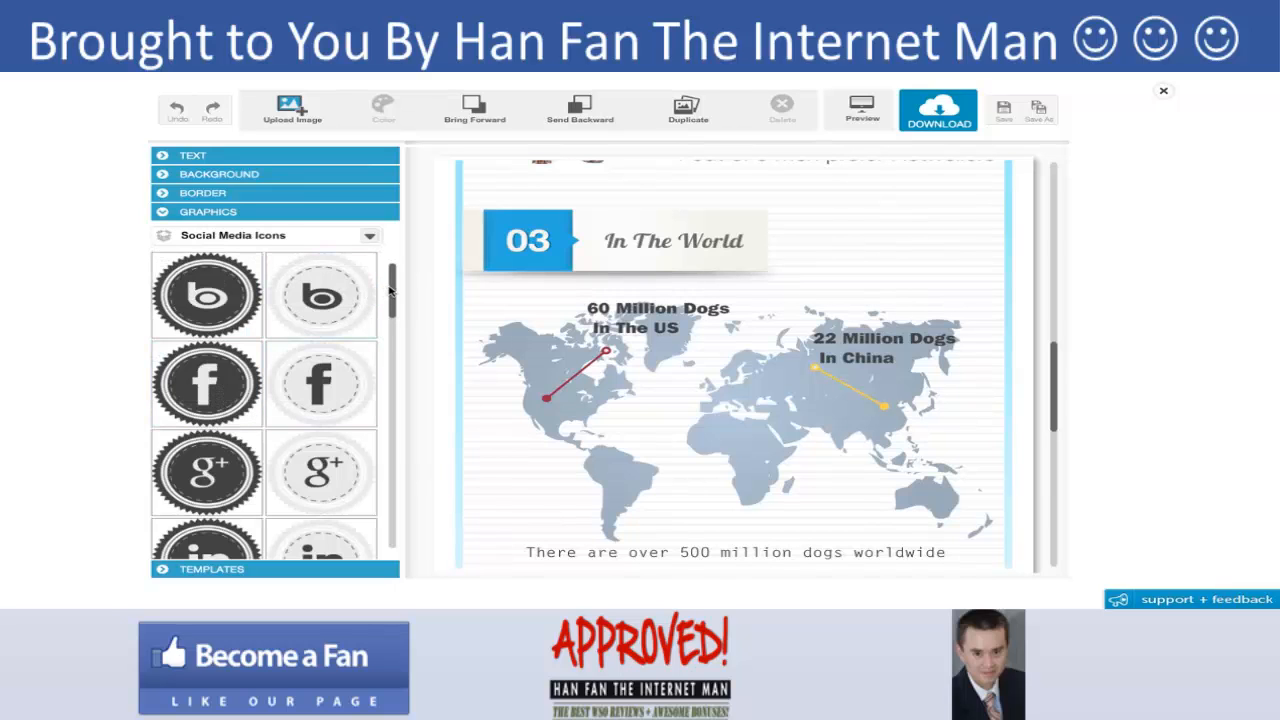
pyautogui.moveTo(393, 309); pyautogui.dragTo(403, 549)
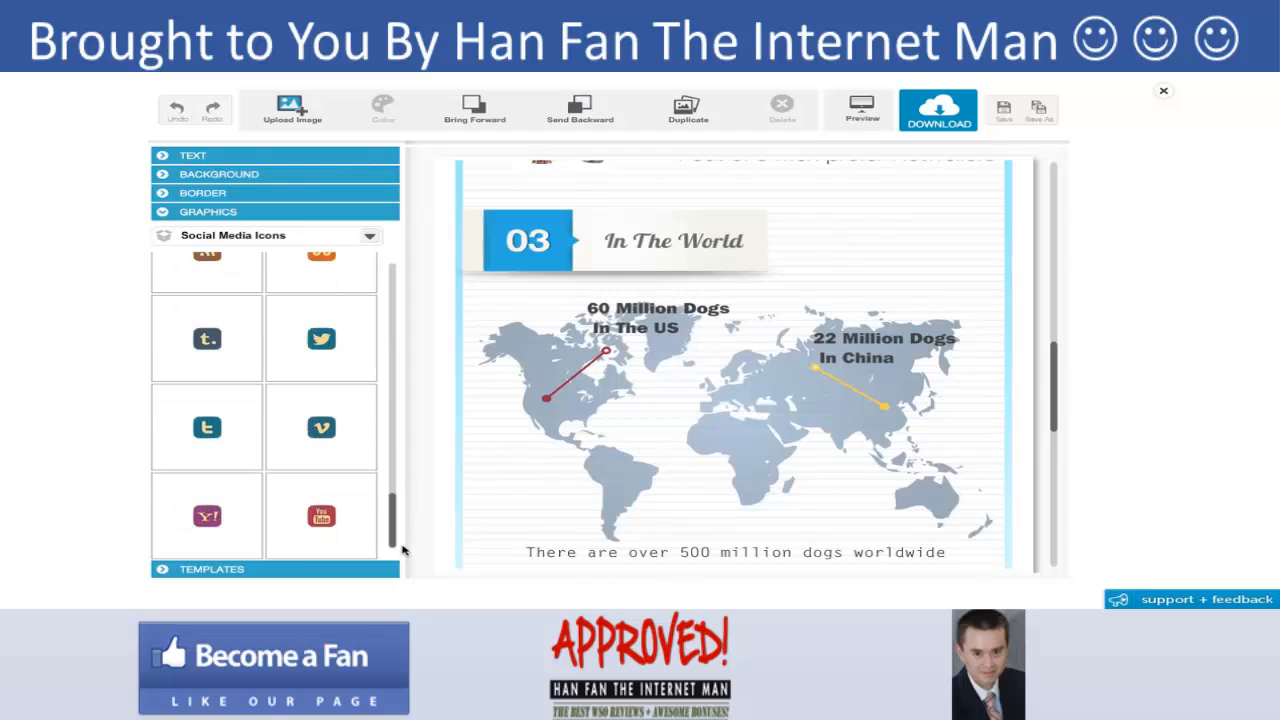
pyautogui.click(369, 237)
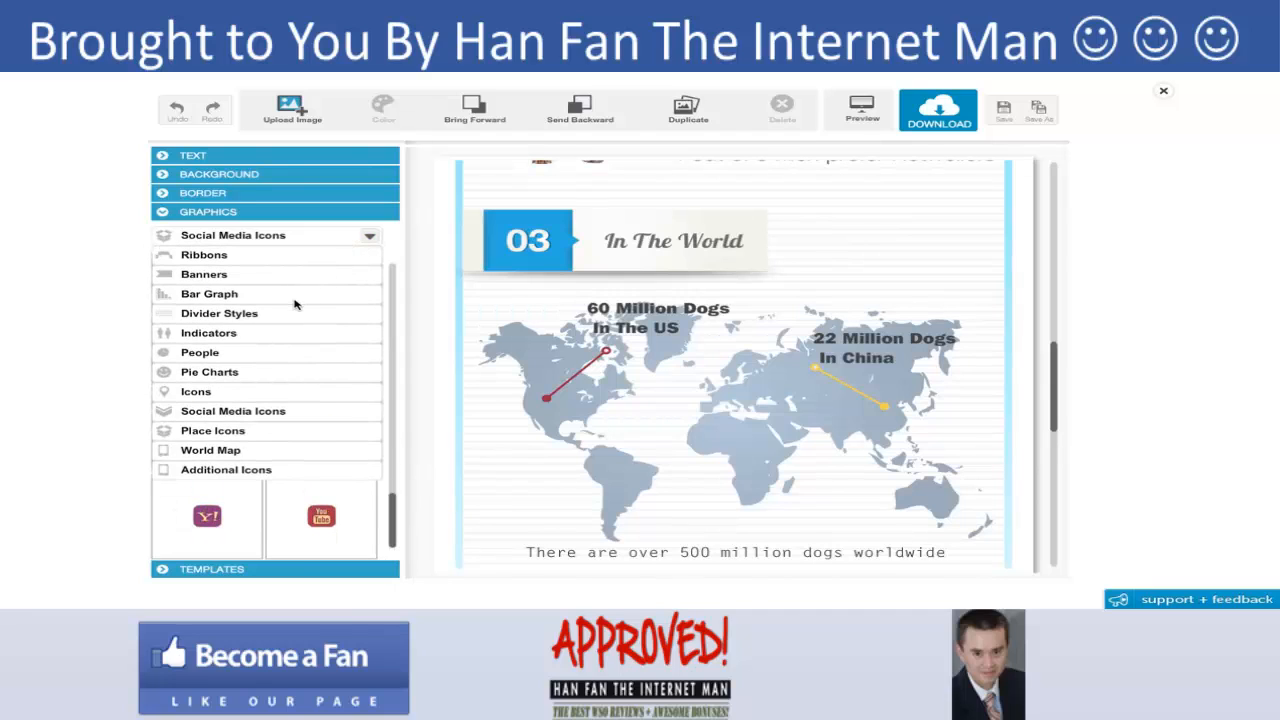
pyautogui.click(210, 256)
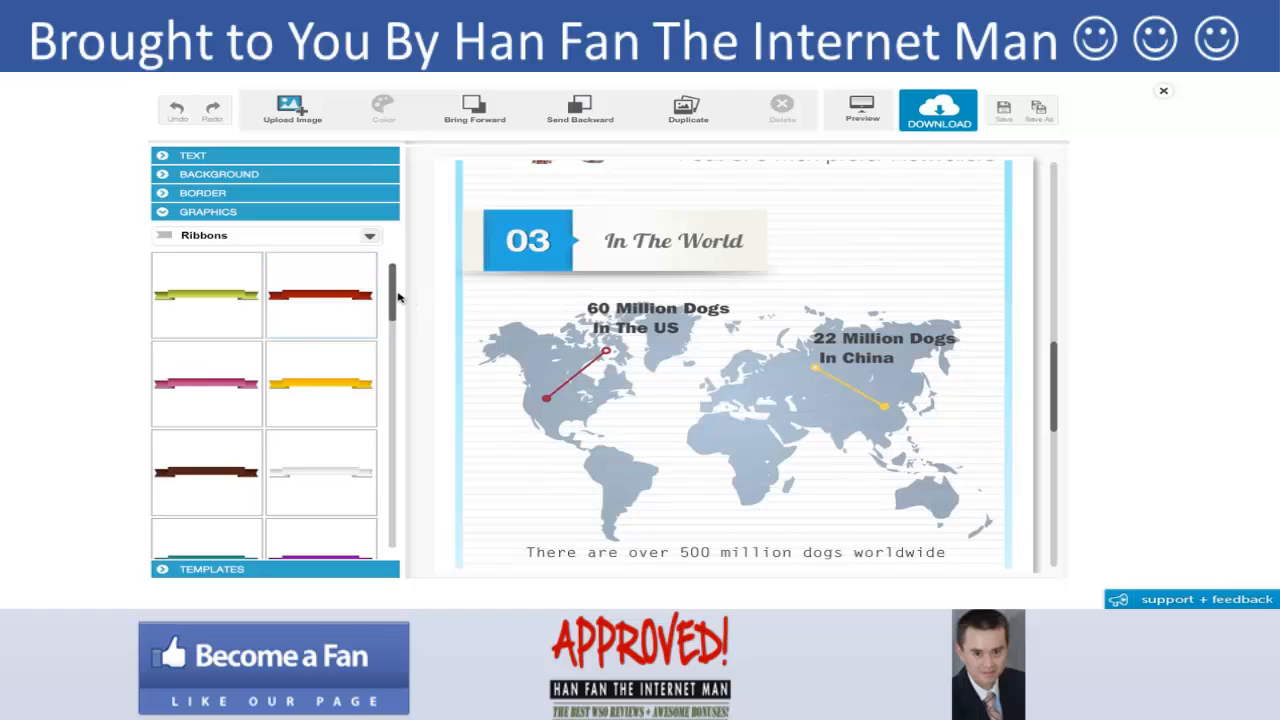
pyautogui.moveTo(396, 293); pyautogui.dragTo(392, 363)
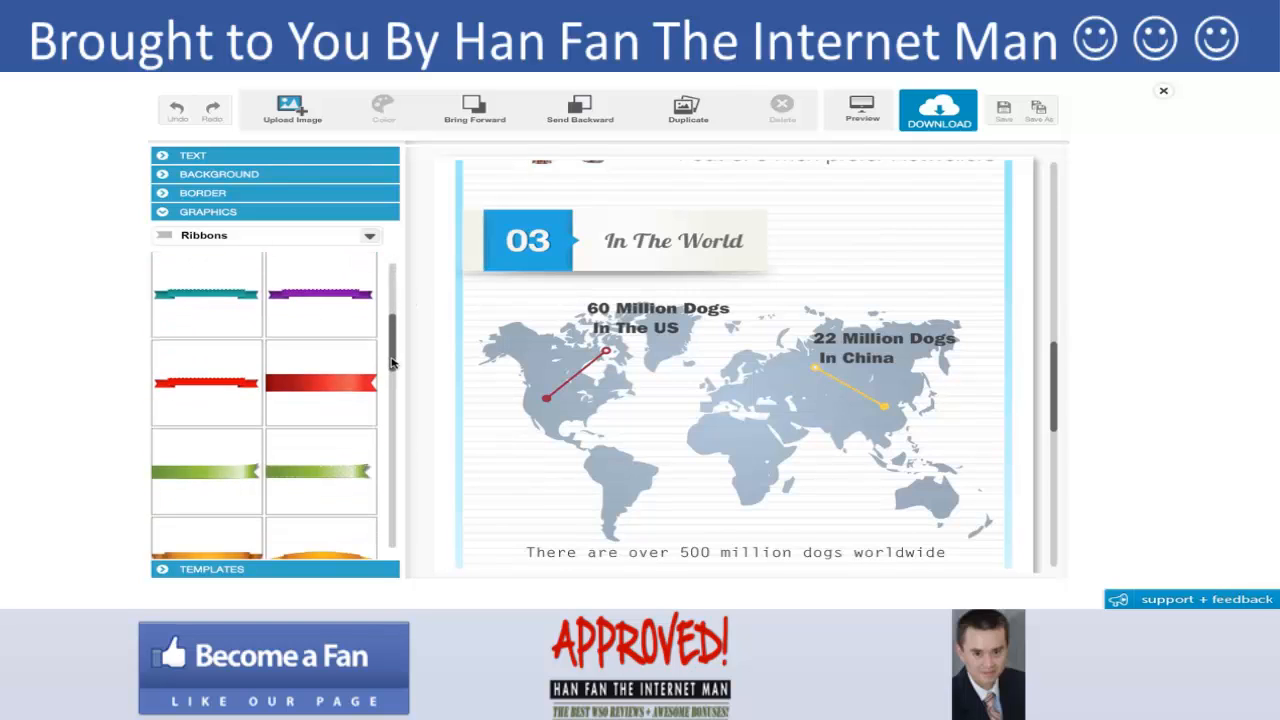
pyautogui.click(209, 297)
pyautogui.moveTo(628, 223); pyautogui.dragTo(630, 450)
pyautogui.moveTo(1057, 381); pyautogui.dragTo(1057, 394)
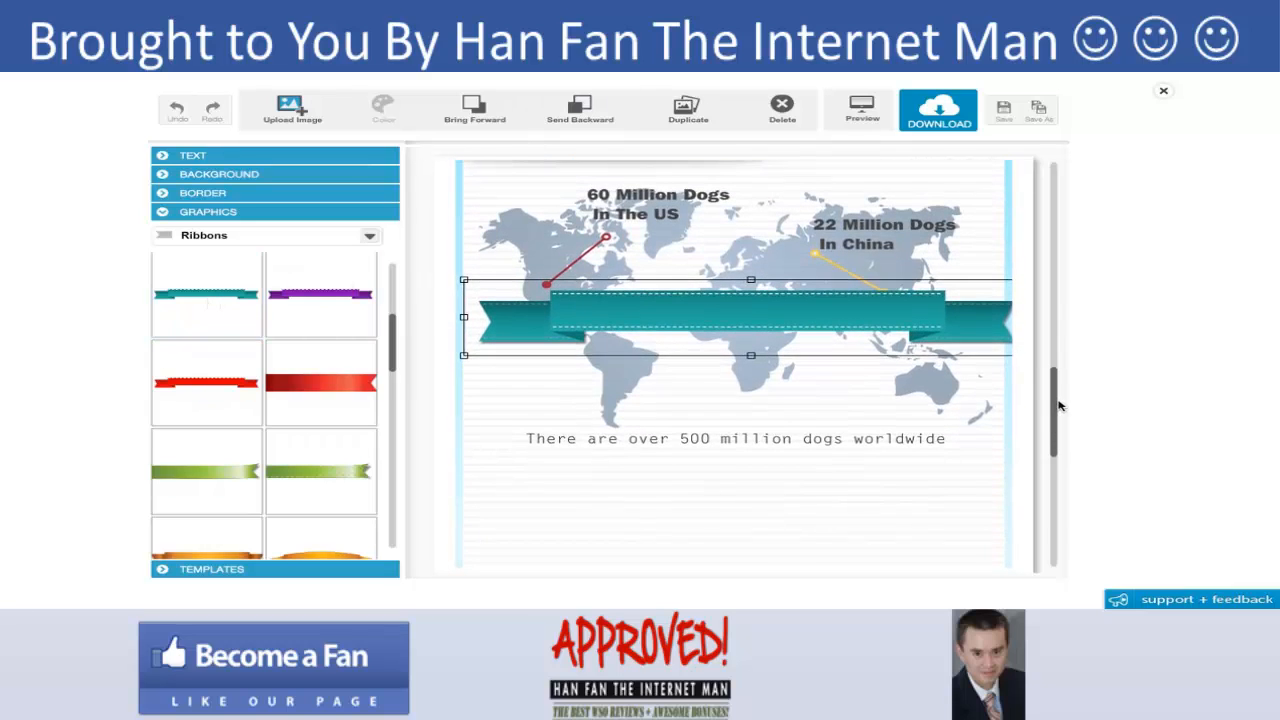
pyautogui.moveTo(843, 334); pyautogui.dragTo(818, 497)
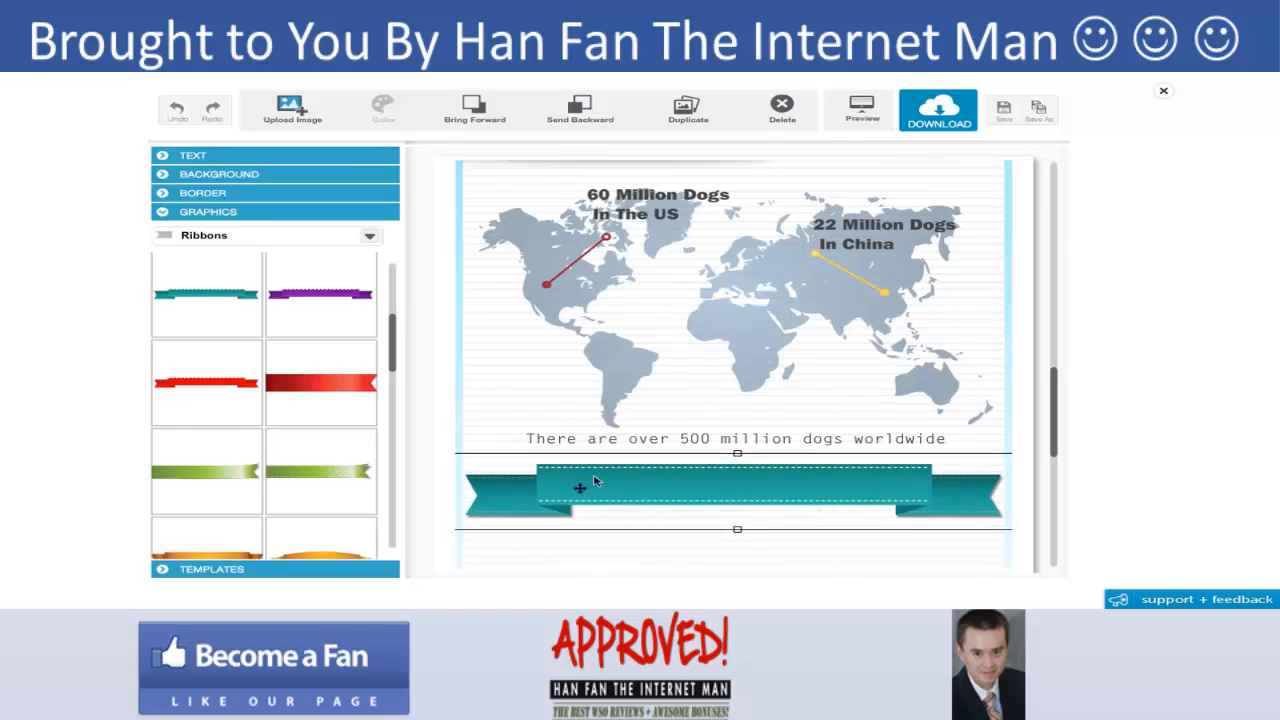
# - Shrink the ribbon and center it under the sentence
pyautogui.moveTo(567, 482); pyautogui.dragTo(581, 483)
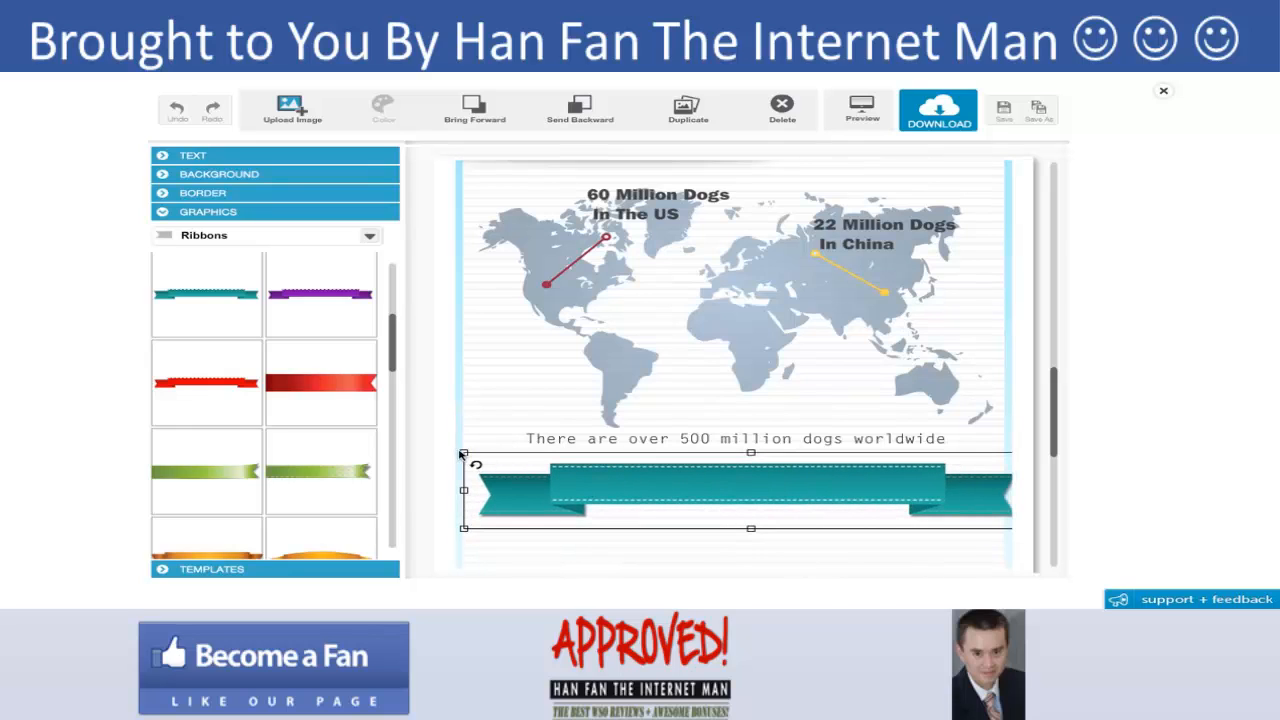
pyautogui.moveTo(464, 453); pyautogui.dragTo(560, 466)
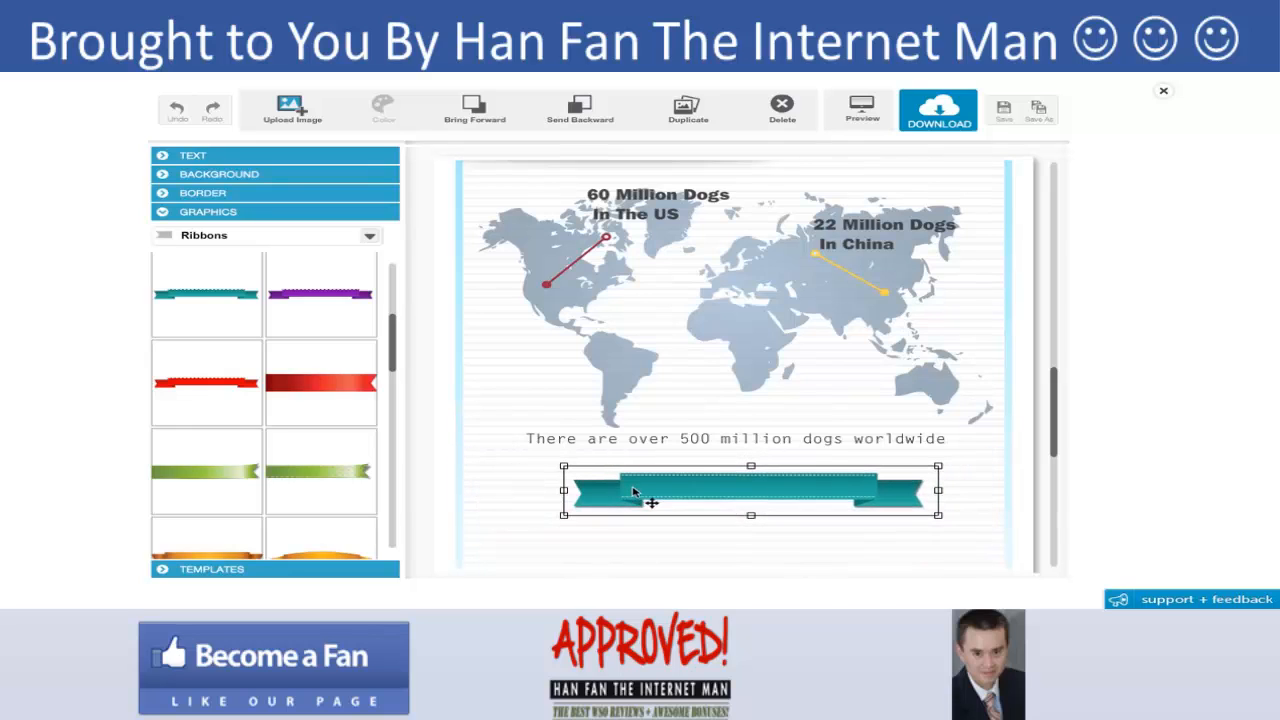
pyautogui.moveTo(640, 495); pyautogui.dragTo(608, 488)
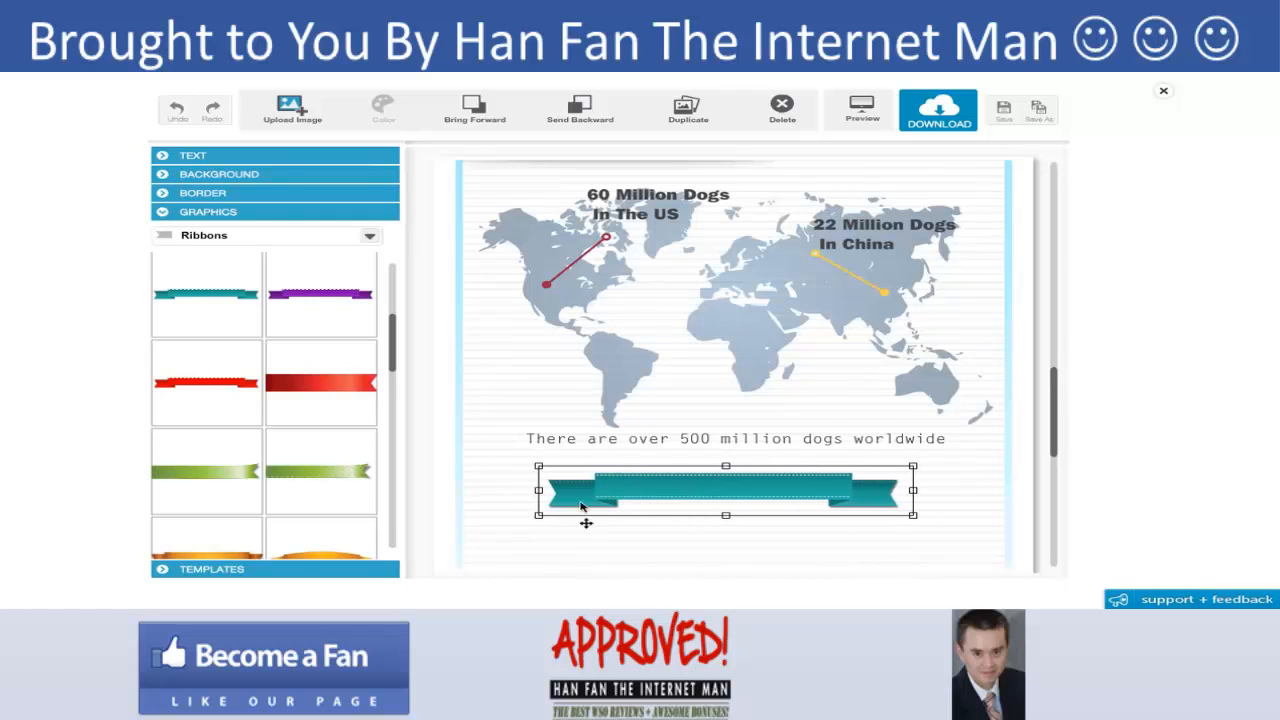
pyautogui.moveTo(539, 518); pyautogui.dragTo(494, 541)
# - Add an infographic title text onto the ribbon and change it to "by mywebsite.com"
pyautogui.click(195, 155)
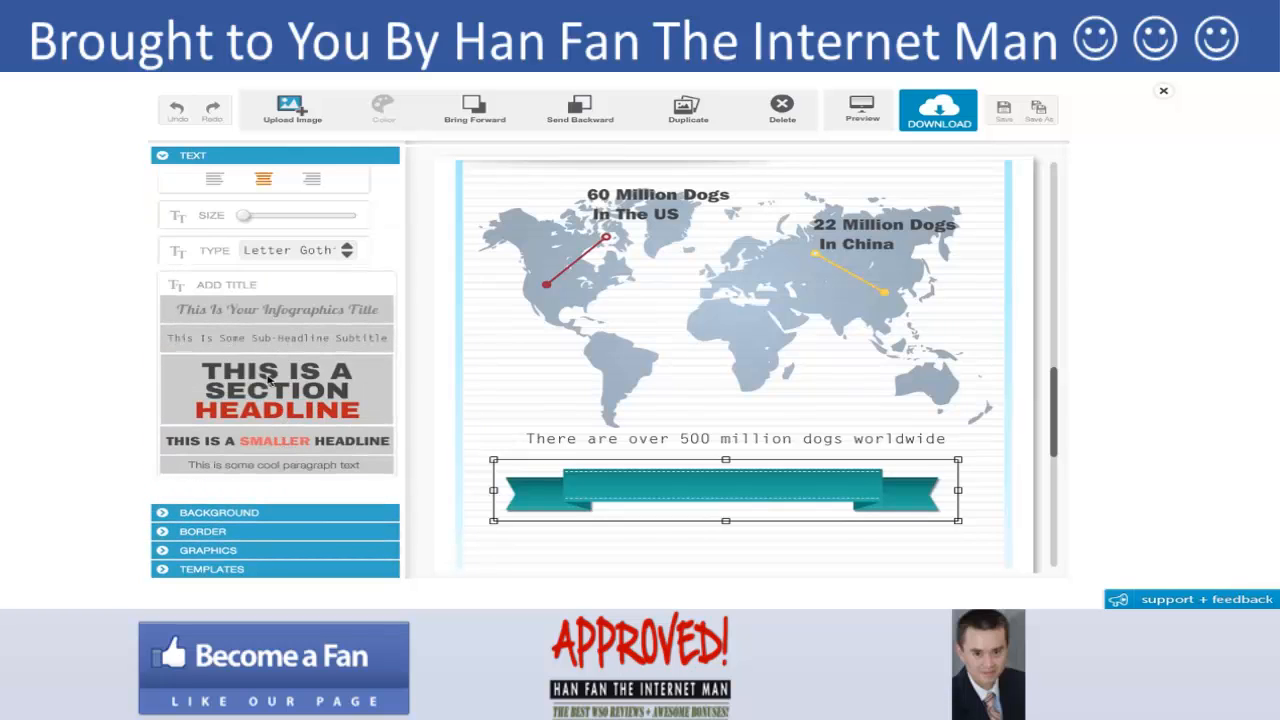
pyautogui.click(258, 312)
pyautogui.moveTo(572, 195); pyautogui.dragTo(603, 486)
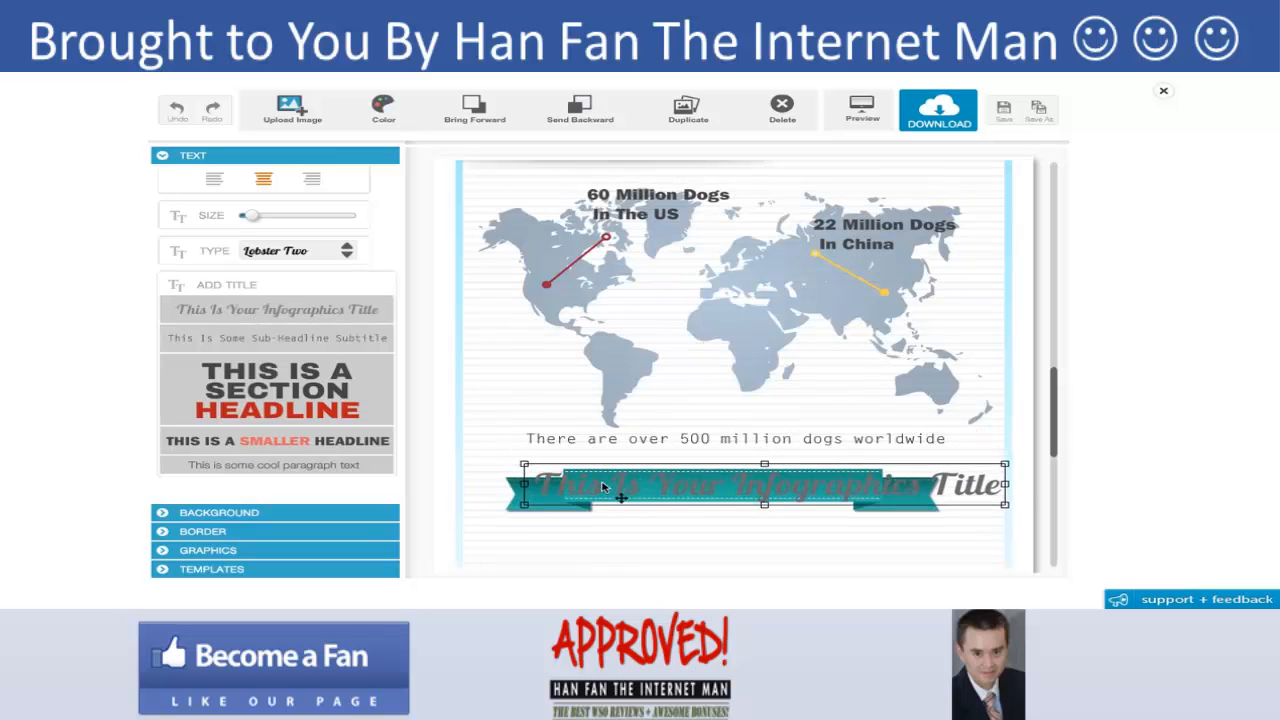
pyautogui.doubleClick(603, 487)
pyautogui.write('by')
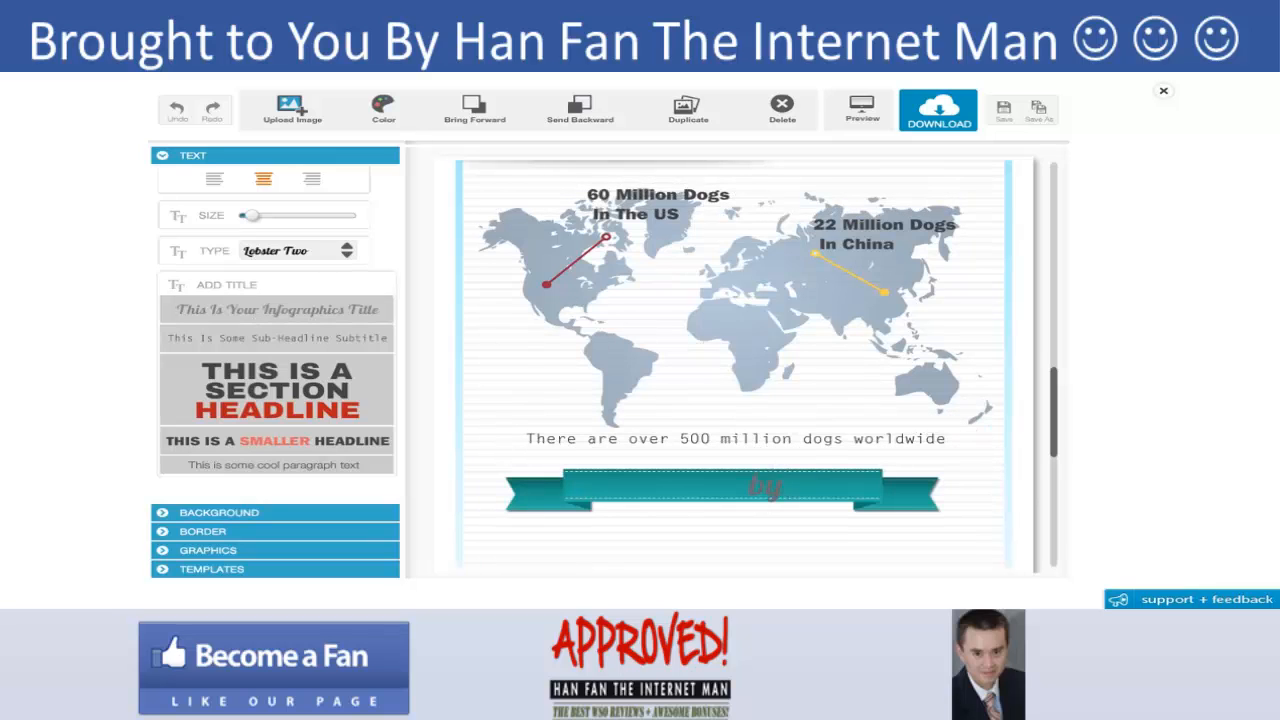
pyautogui.write(' mywebsite.')
pyautogui.write('com')
pyautogui.click(593, 495)
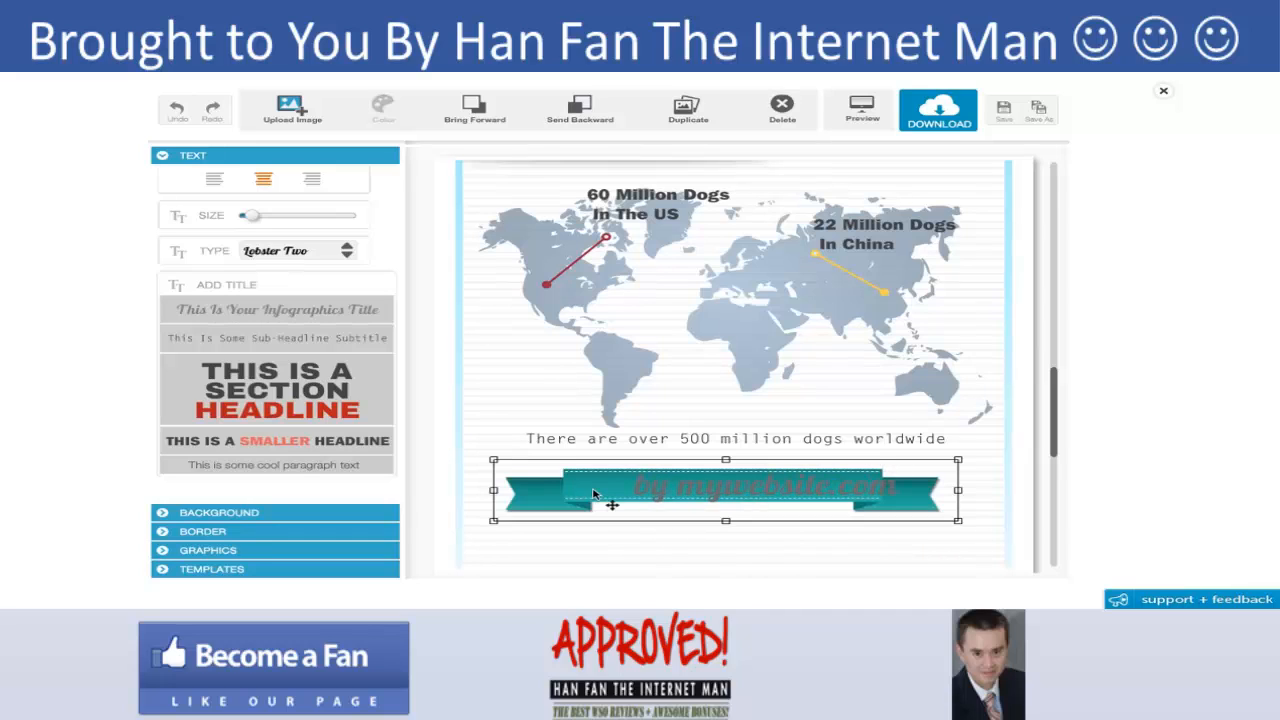
# - Enlarge the "by mywebsite.com" text and center it on the ribbon
pyautogui.moveTo(493, 523); pyautogui.dragTo(484, 527)
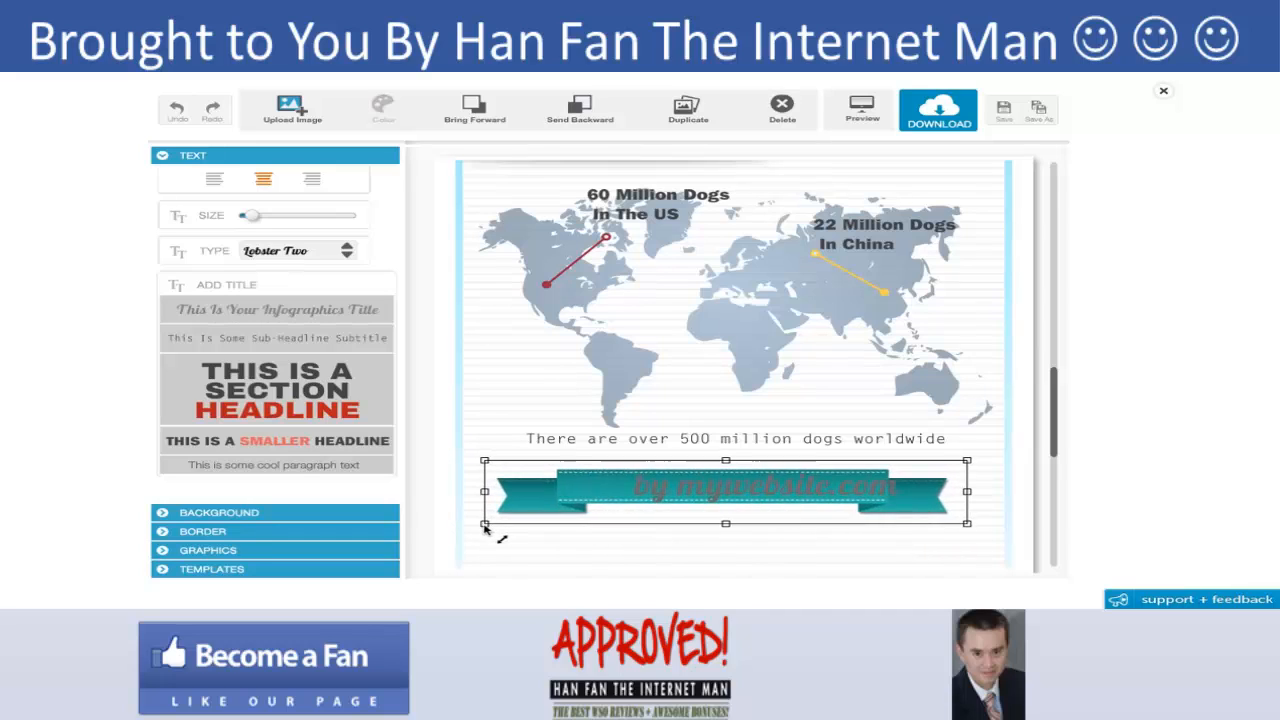
pyautogui.click(681, 498)
pyautogui.moveTo(699, 498); pyautogui.dragTo(656, 496)
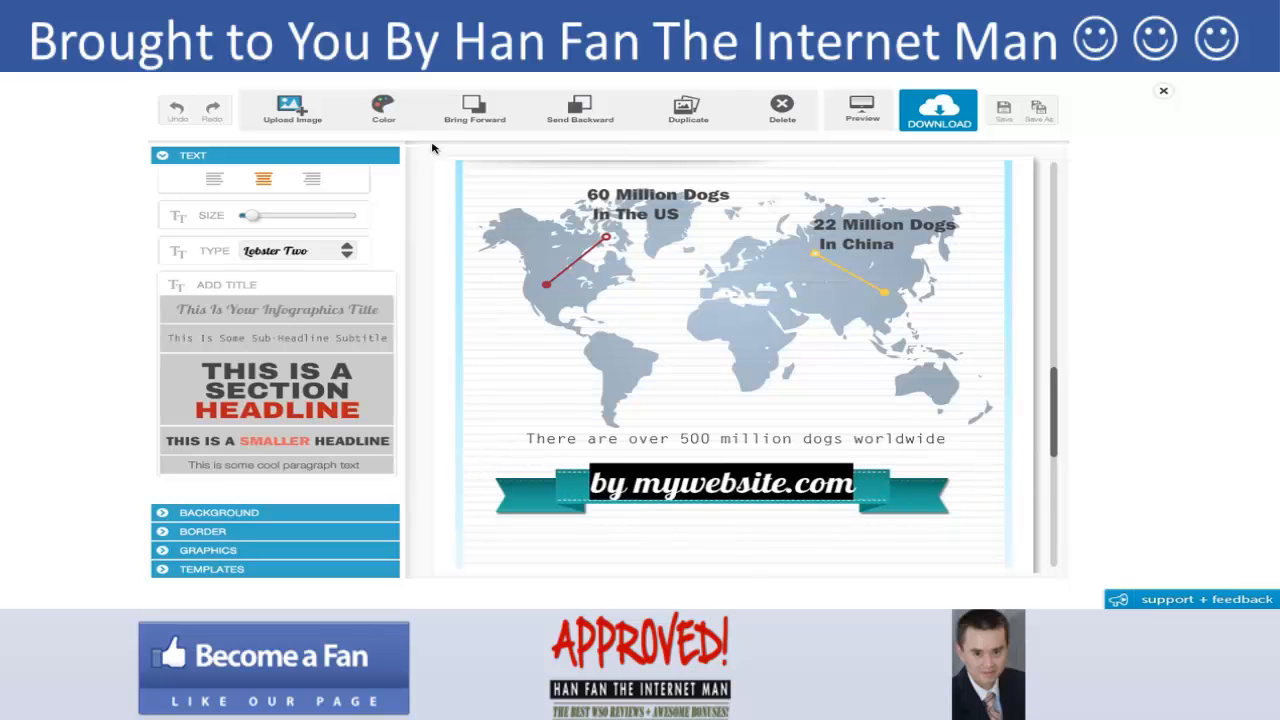